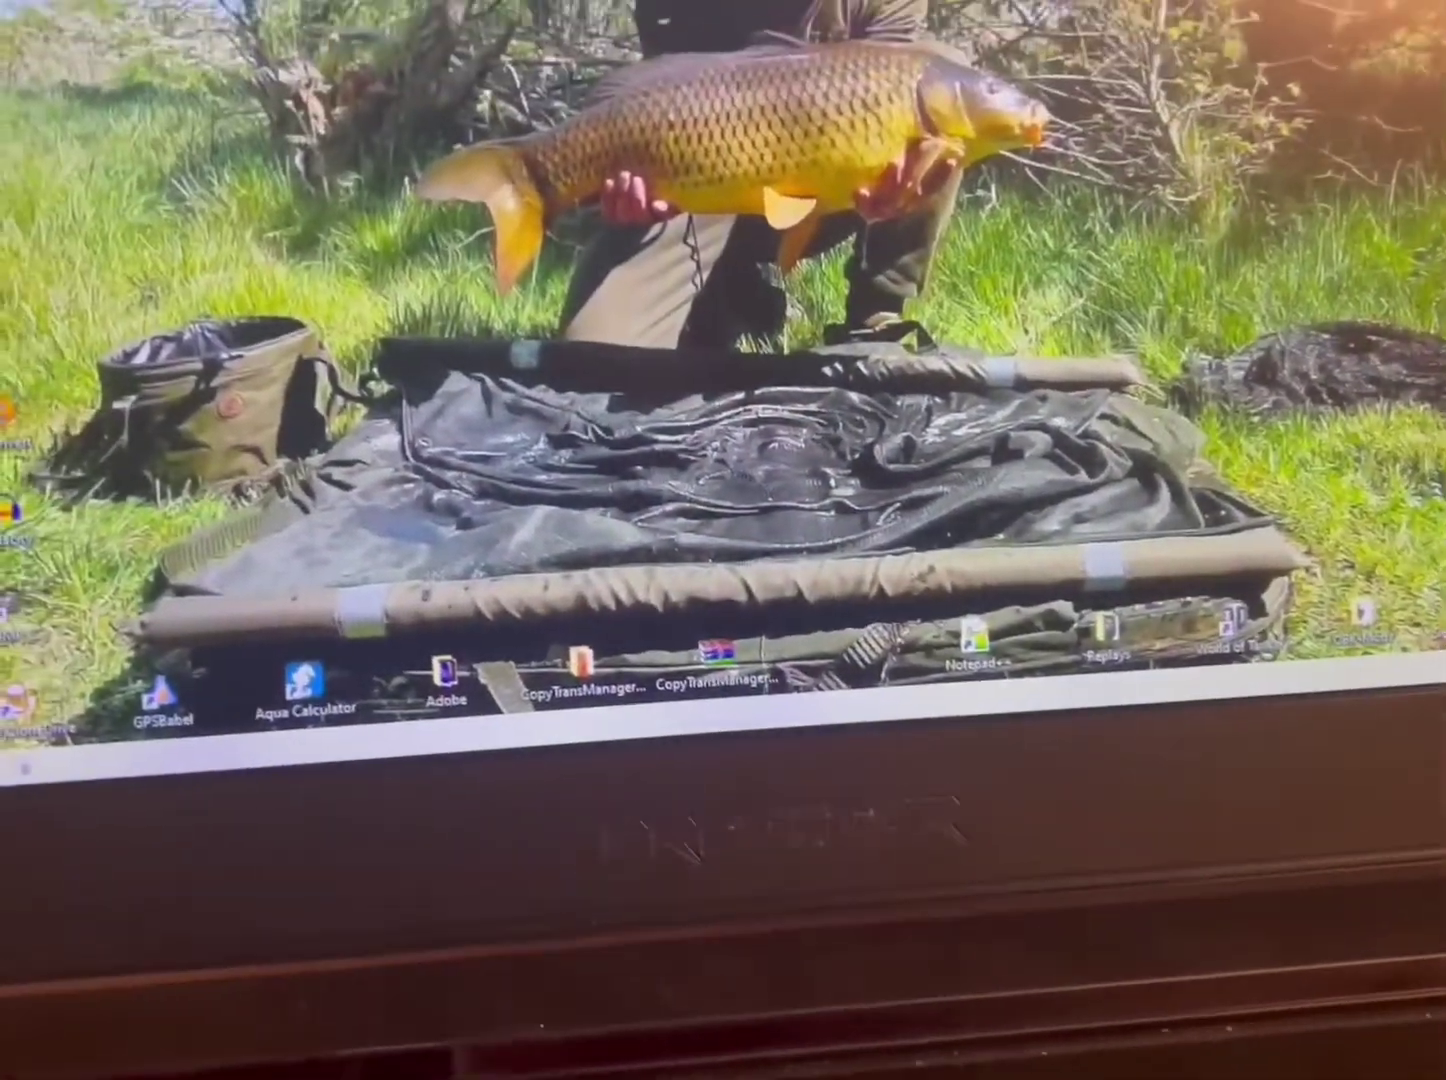
# Browse the tablet to Android > data > com.carplounge.pilot > files > Recordings in File Explorer.
pyautogui.press('super+e')
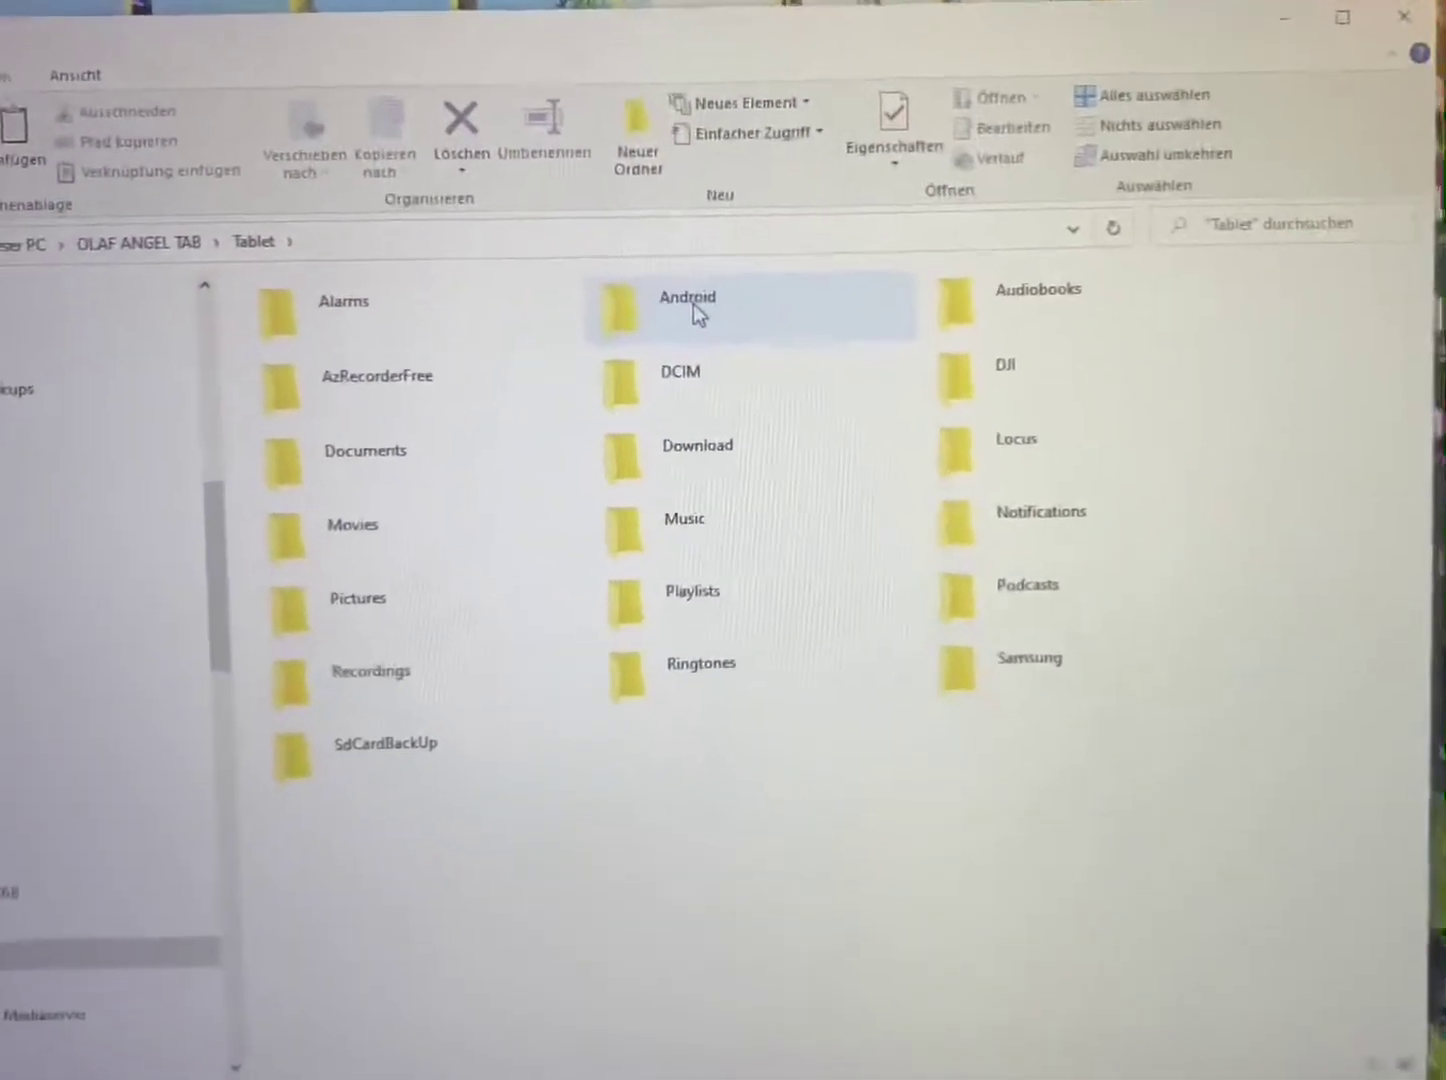
pyautogui.doubleClick(694, 299)
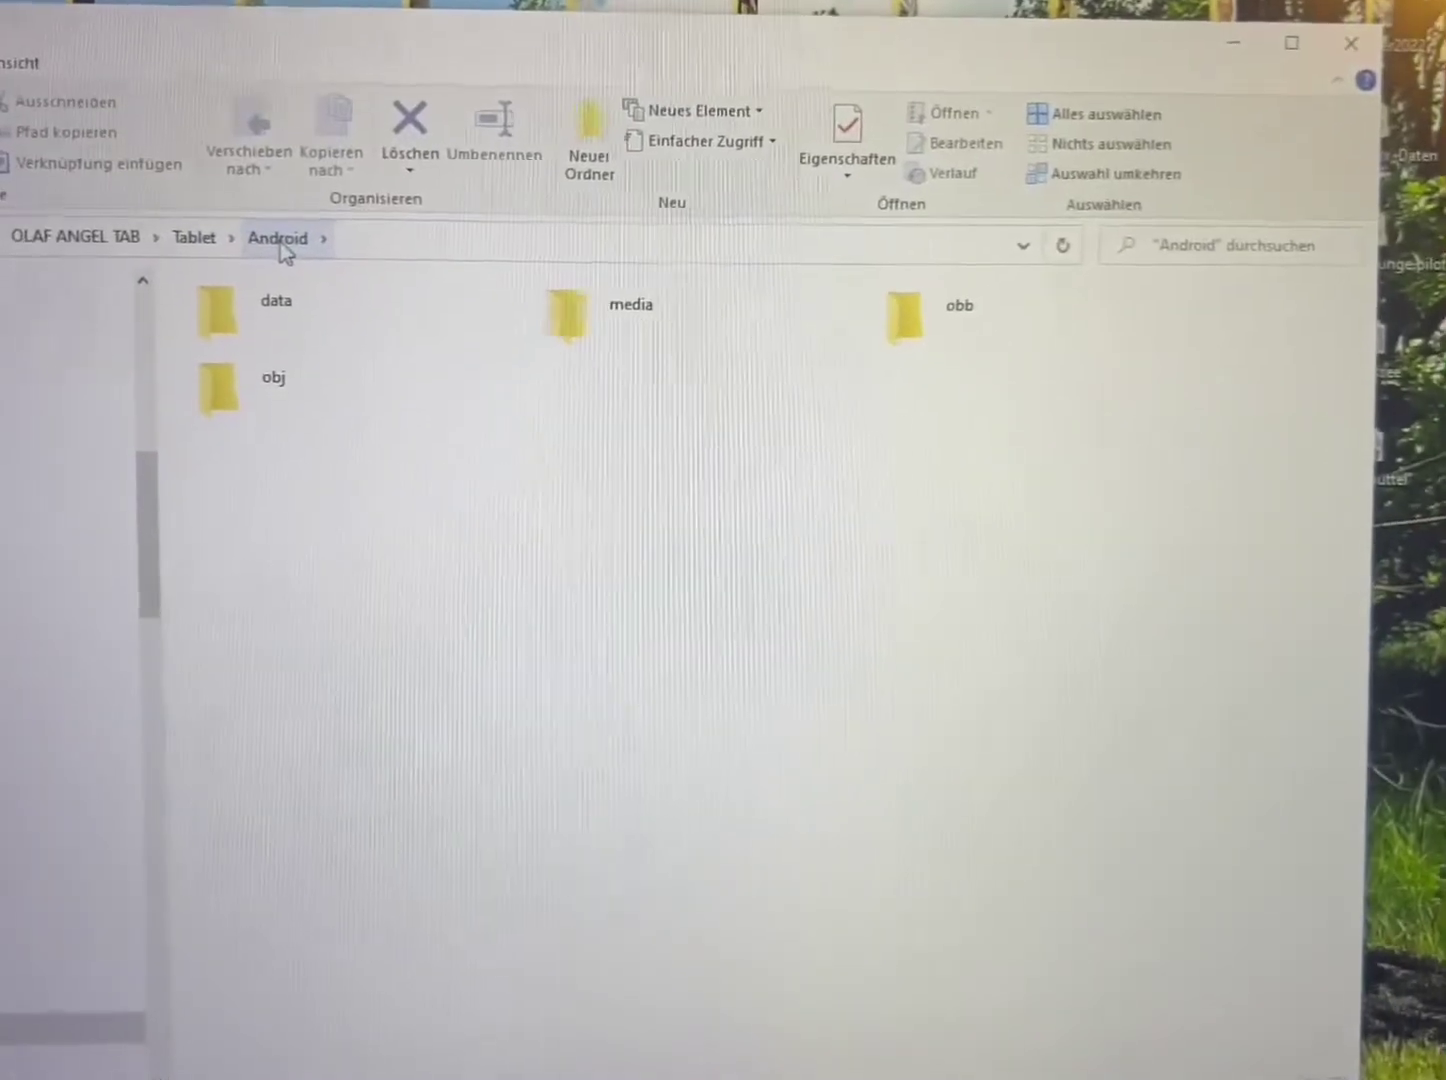
pyautogui.doubleClick(258, 320)
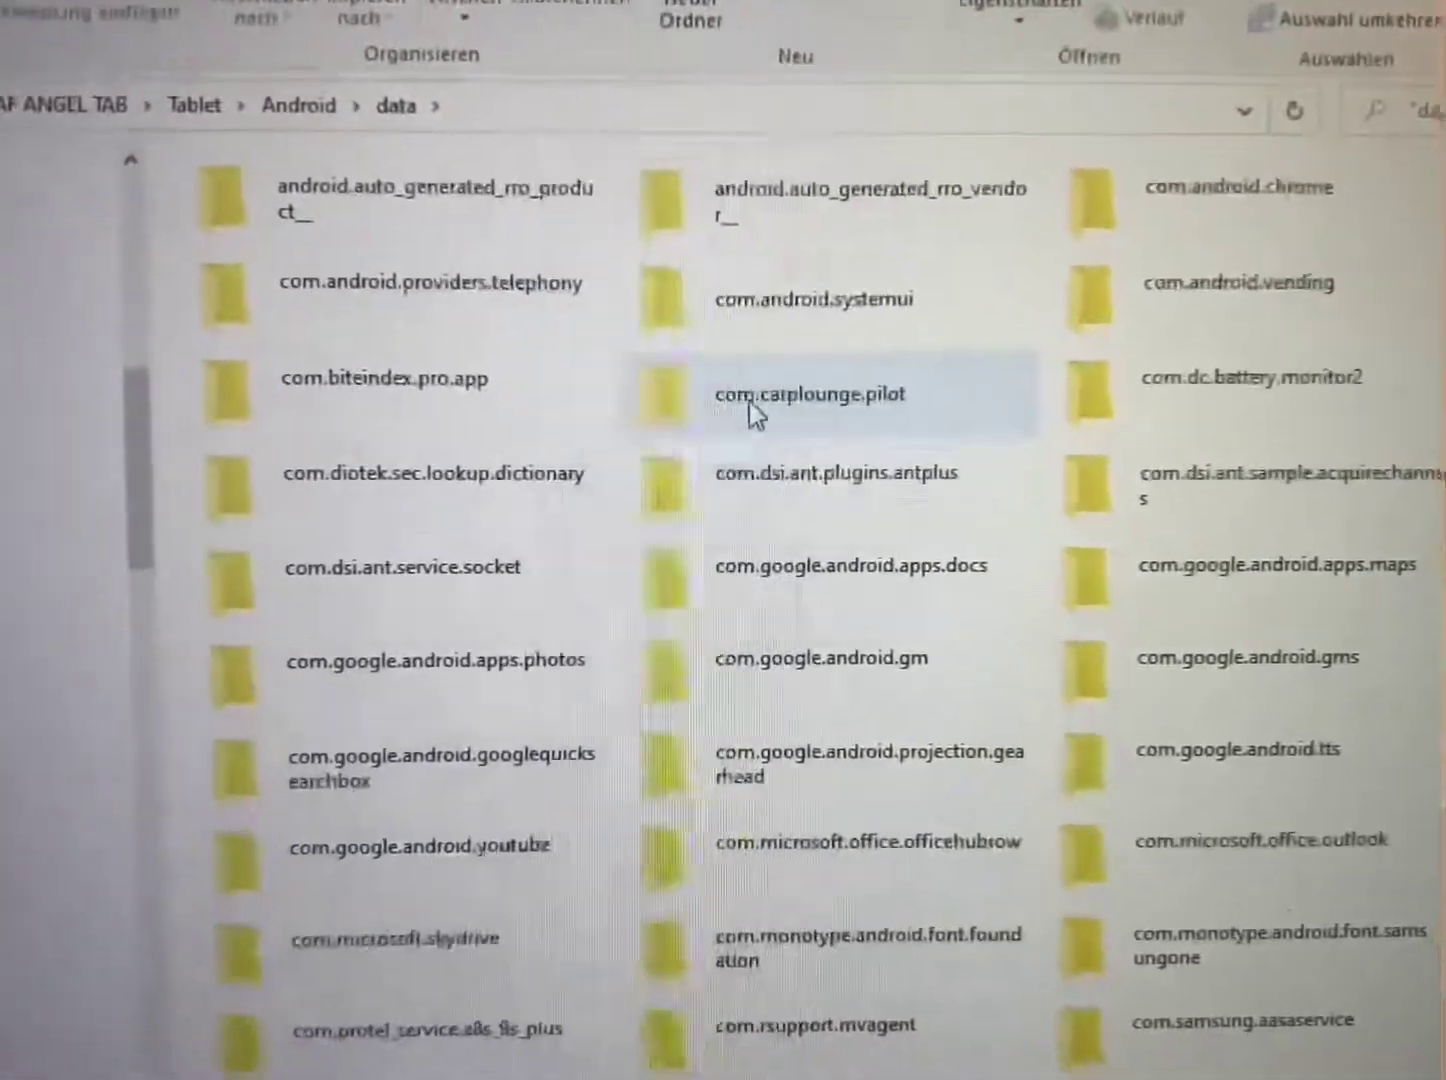
pyautogui.doubleClick(749, 401)
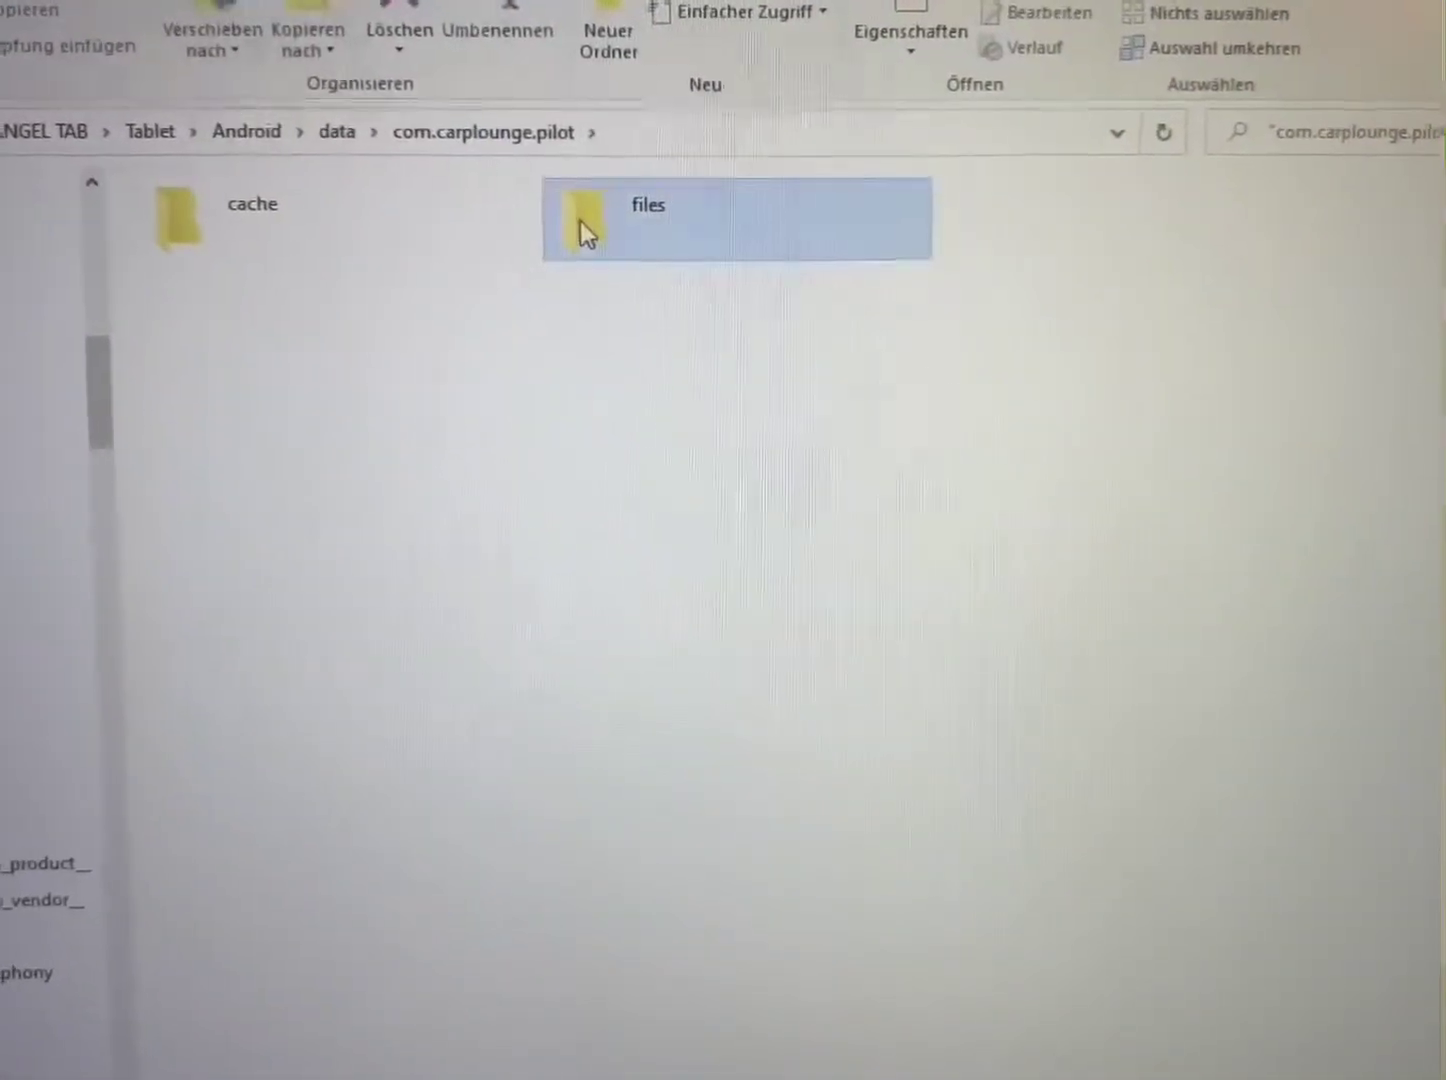
pyautogui.doubleClick(580, 223)
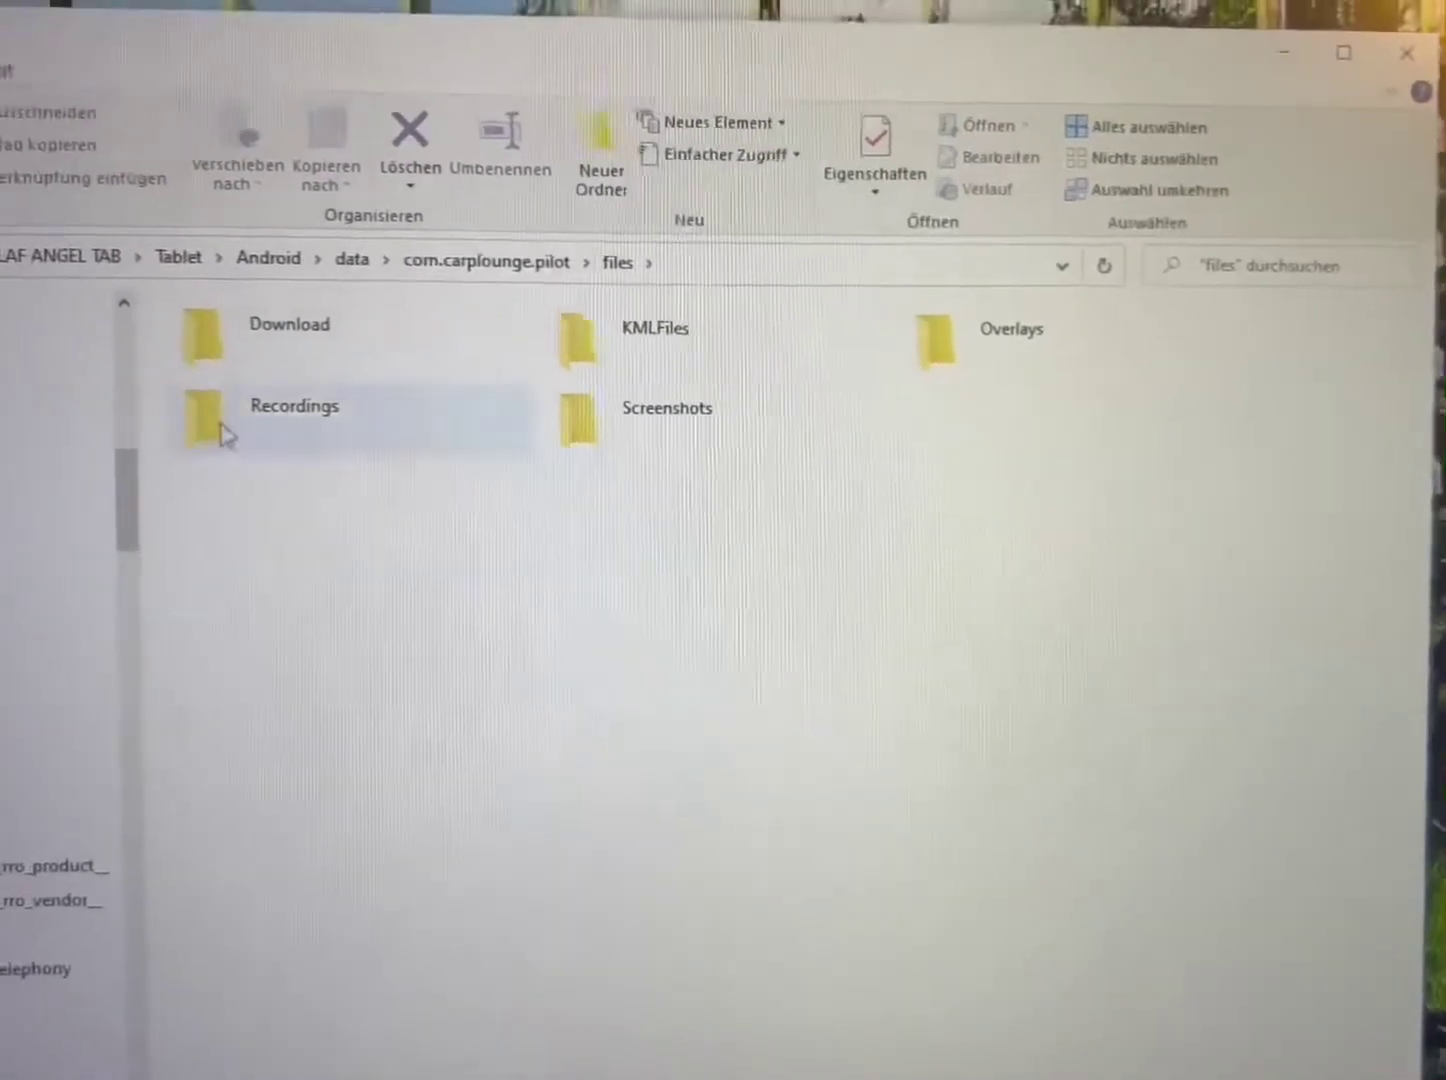
pyautogui.doubleClick(222, 434)
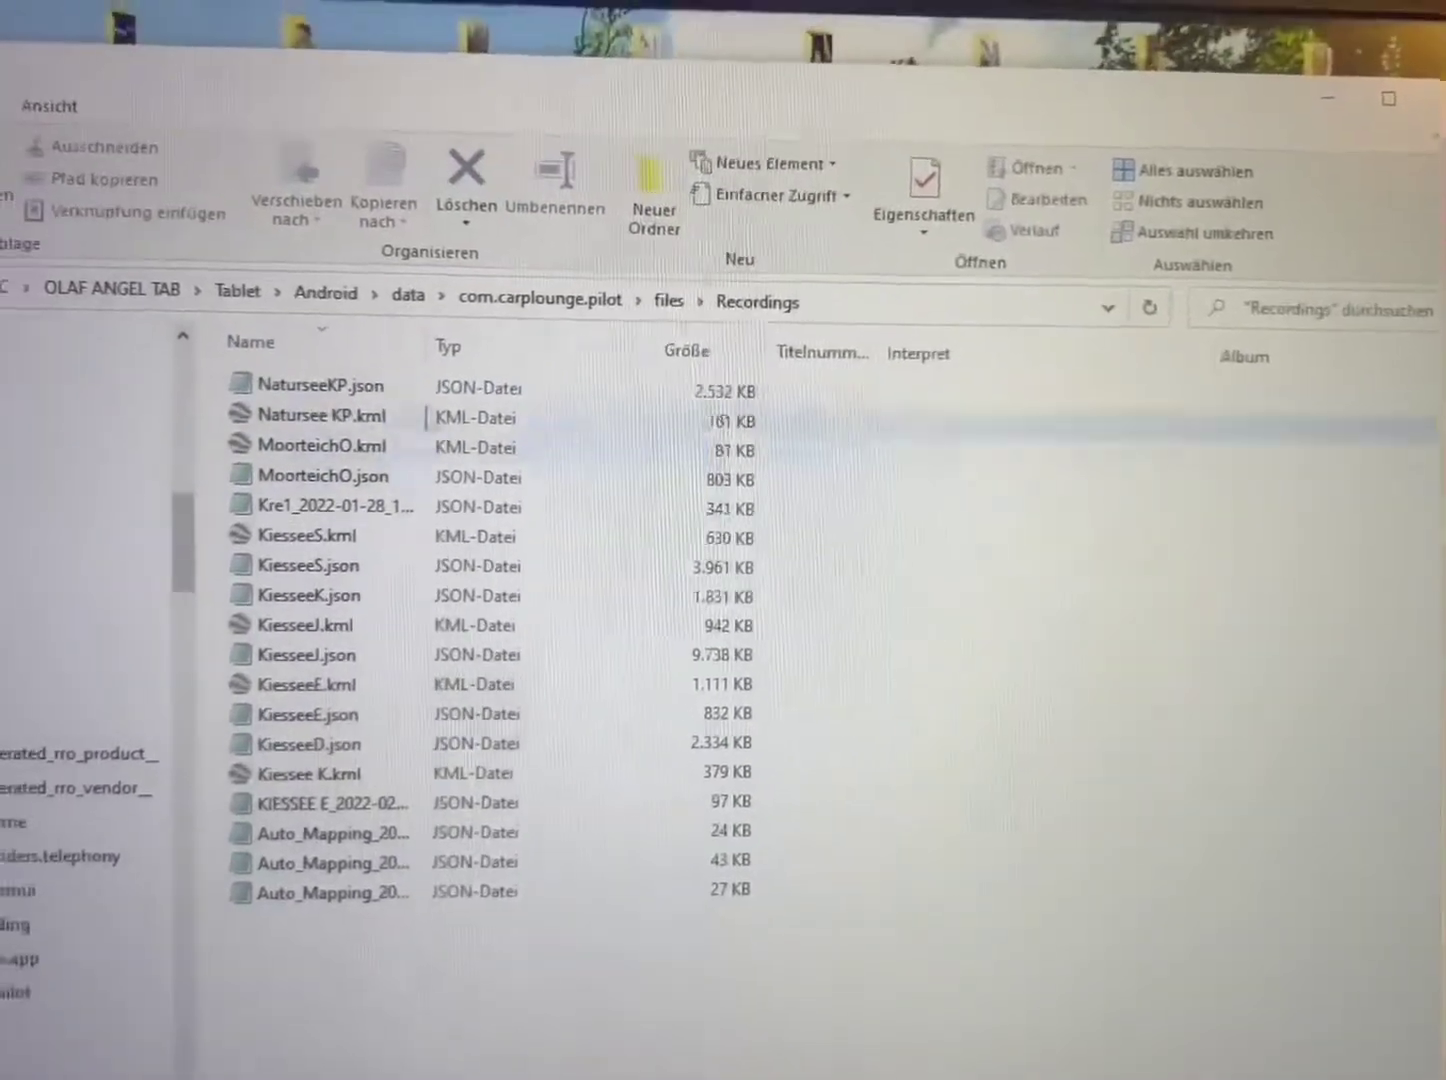
# Widen the Name column and copy Auto_Mapping_2022-01-28_09-57-49.json to the desktop, resolving the conflict.
pyautogui.moveTo(424, 339); pyautogui.dragTo(551, 316)
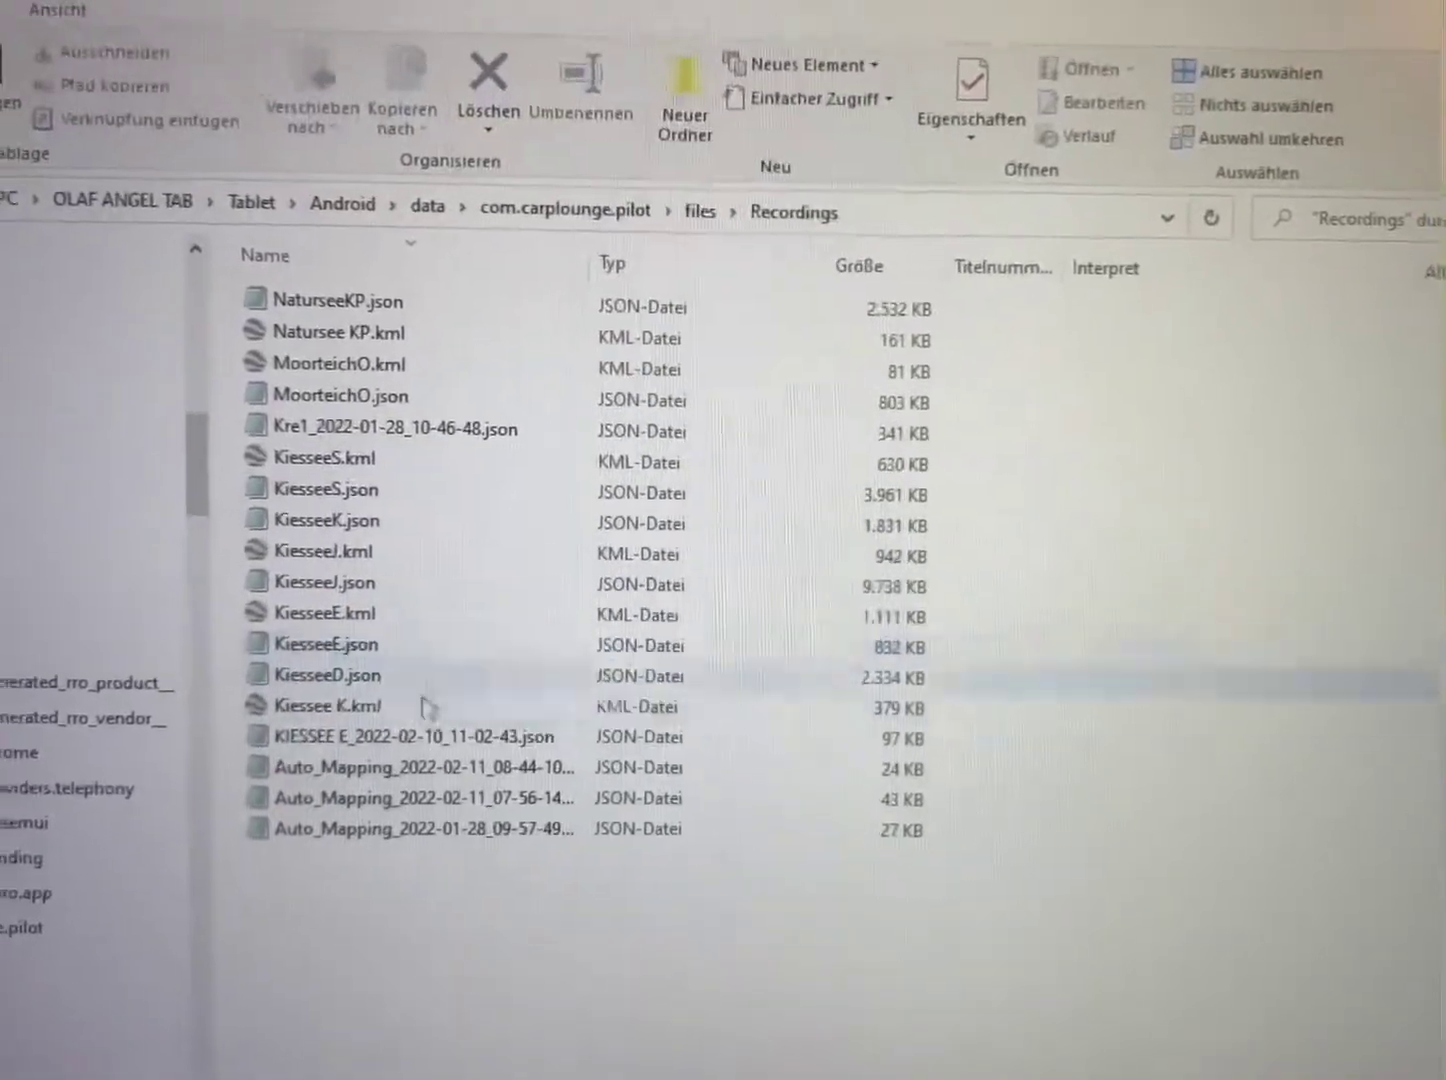
pyautogui.click(393, 773)
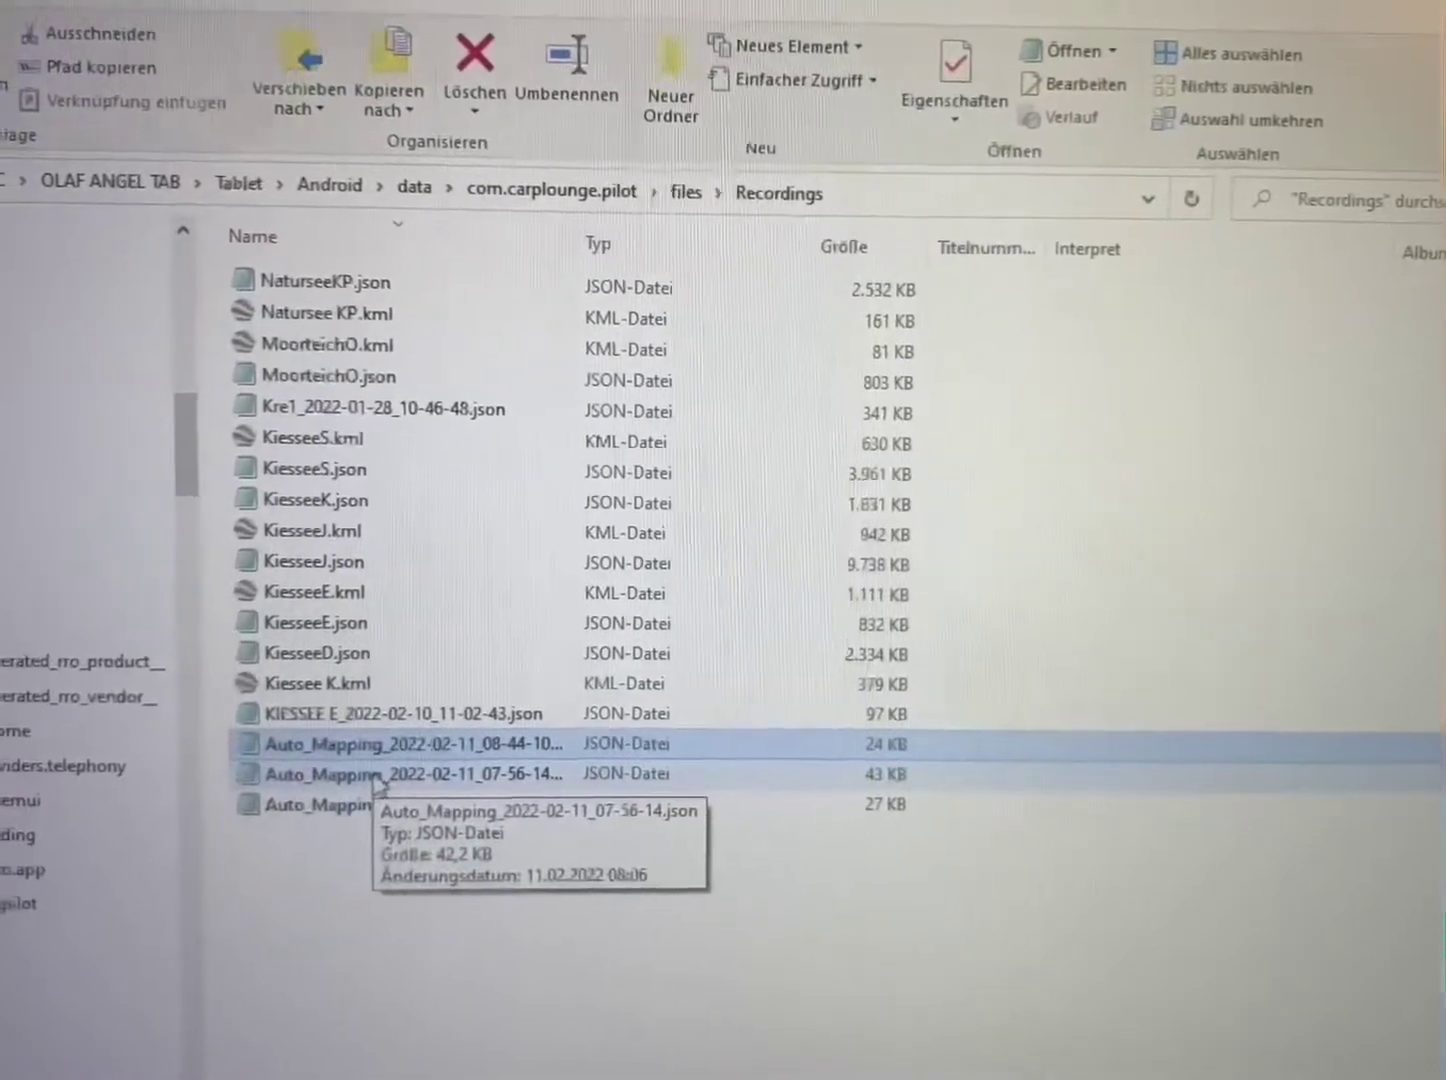
pyautogui.click(387, 798)
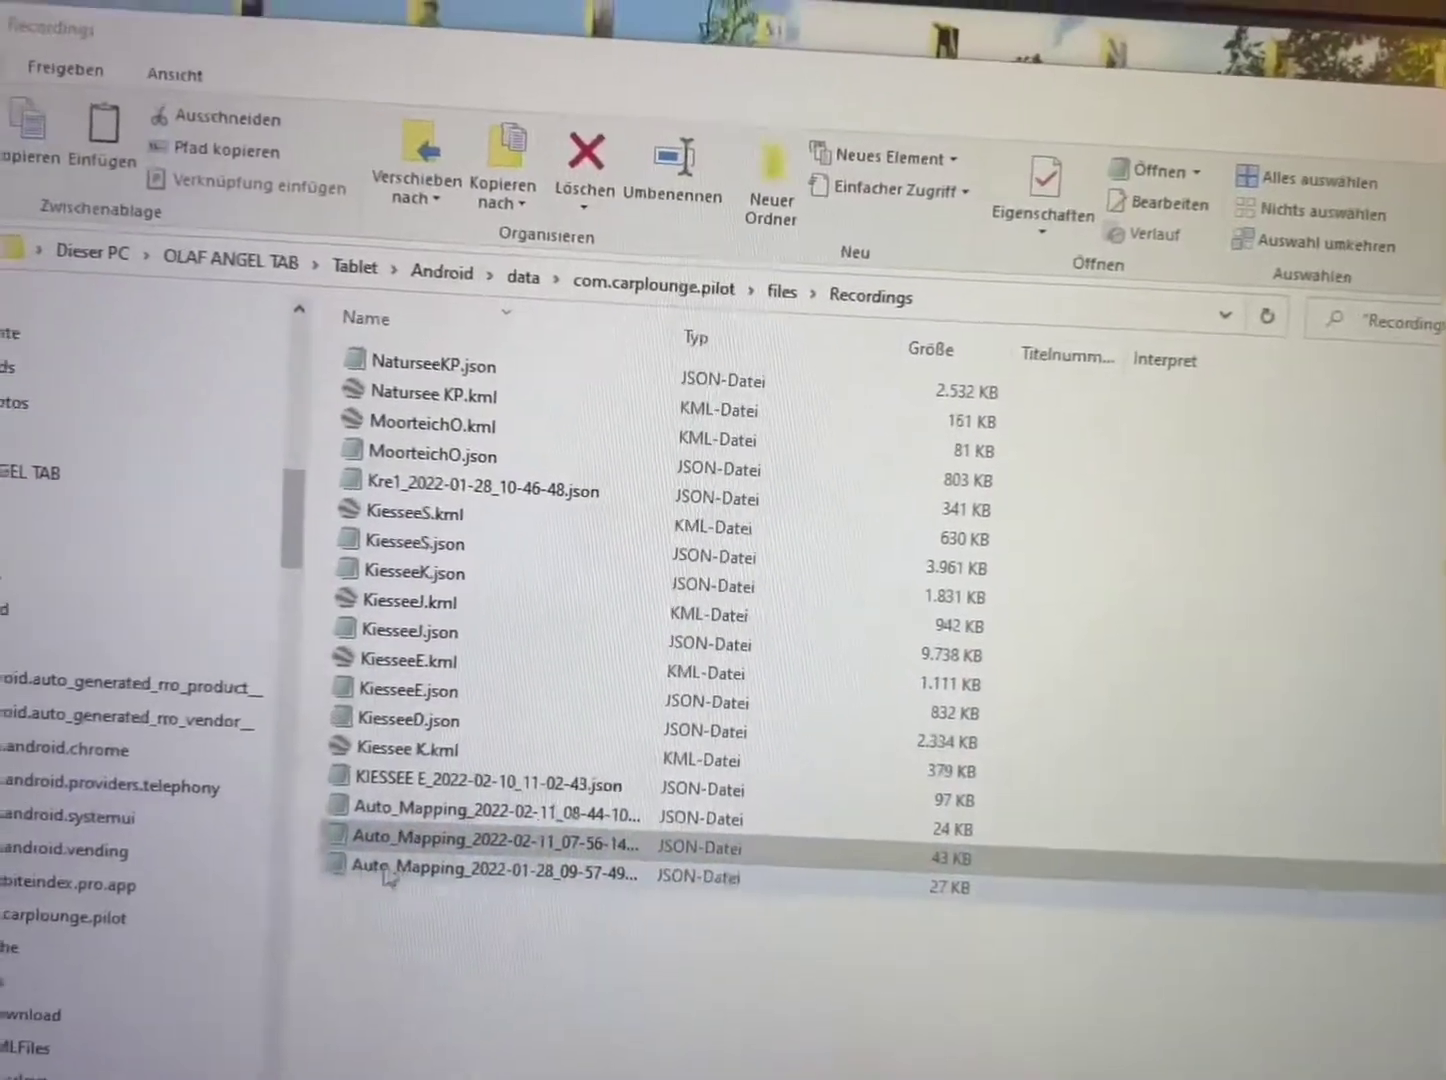
pyautogui.click(390, 872)
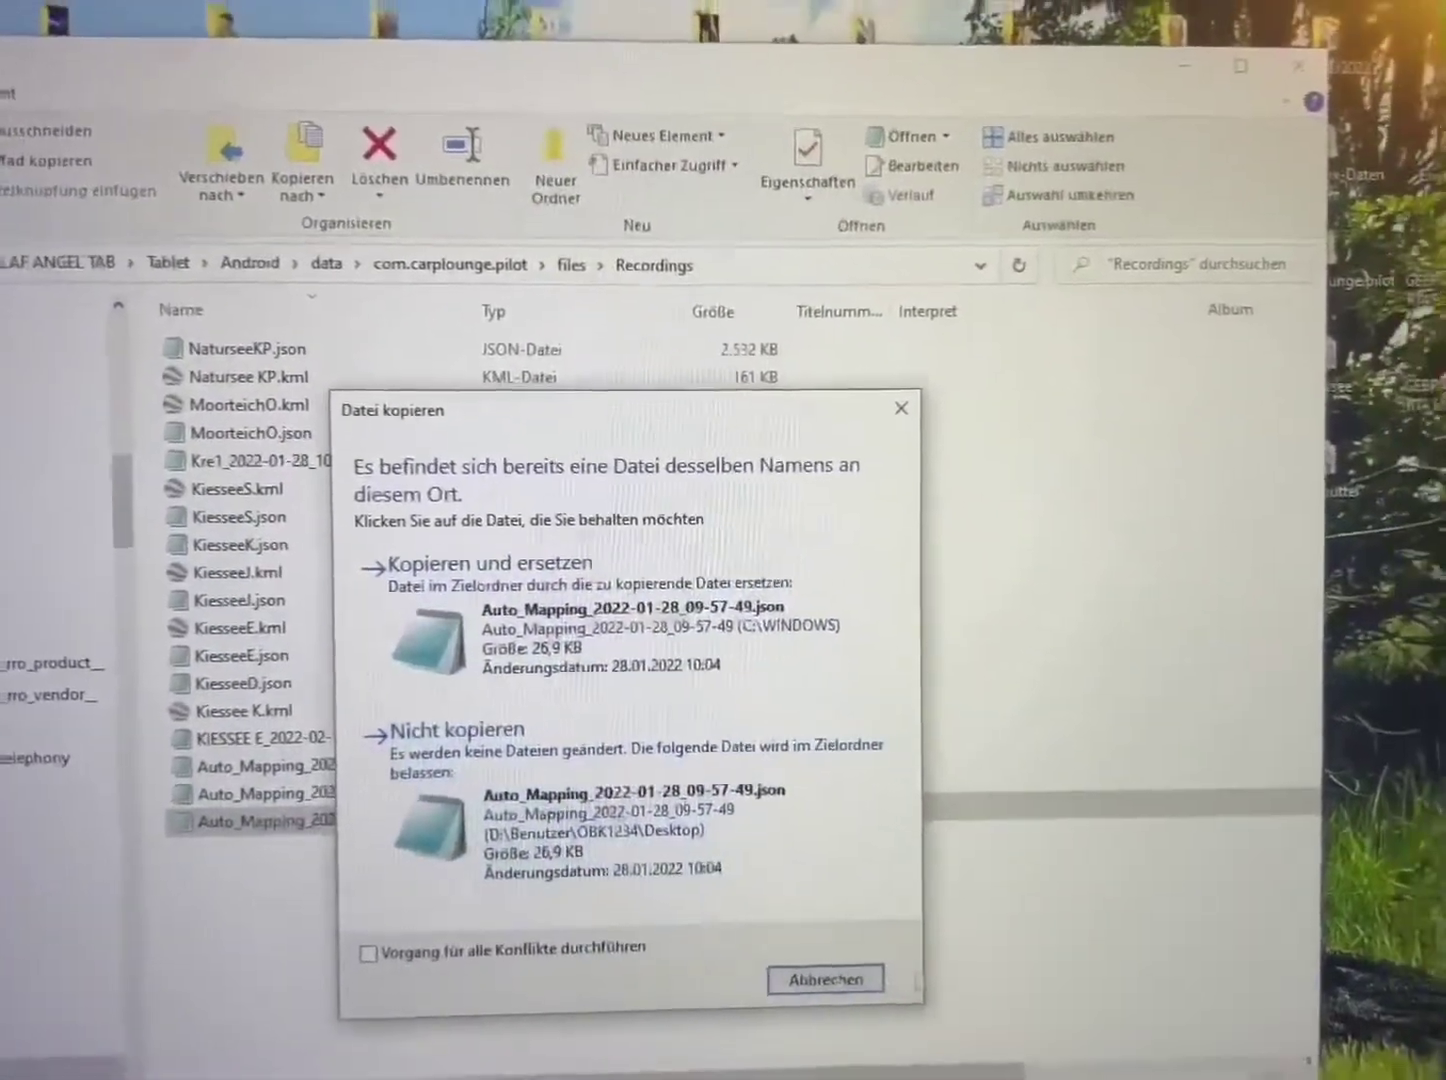
pyautogui.click(876, 981)
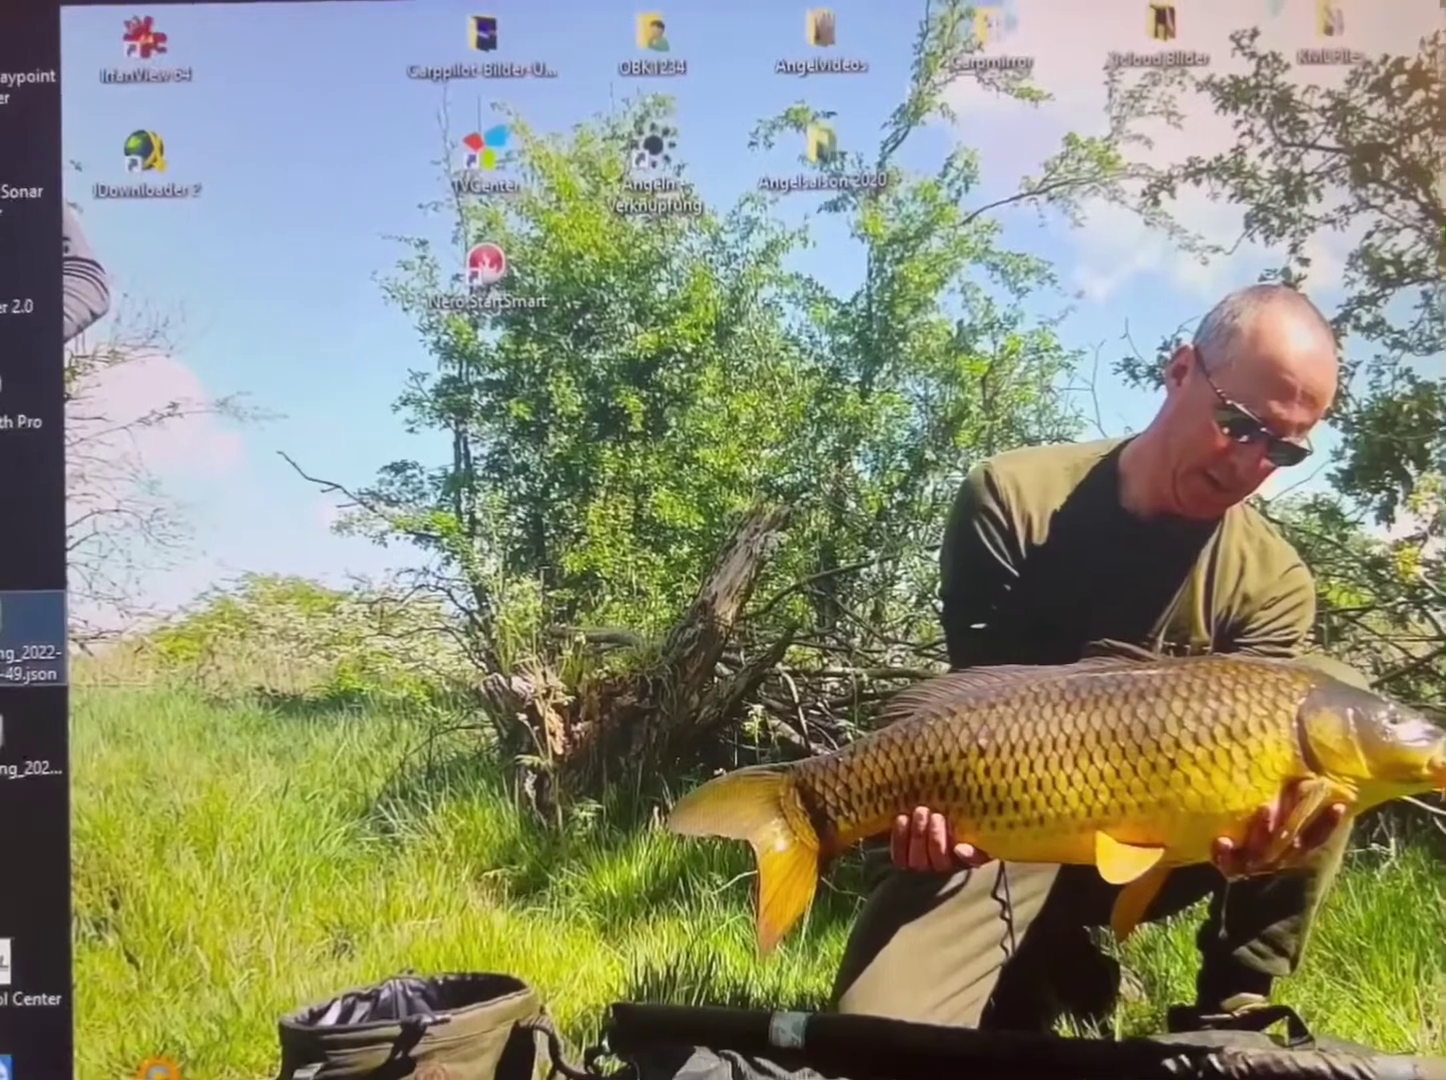
pyautogui.rightClick(34, 619)
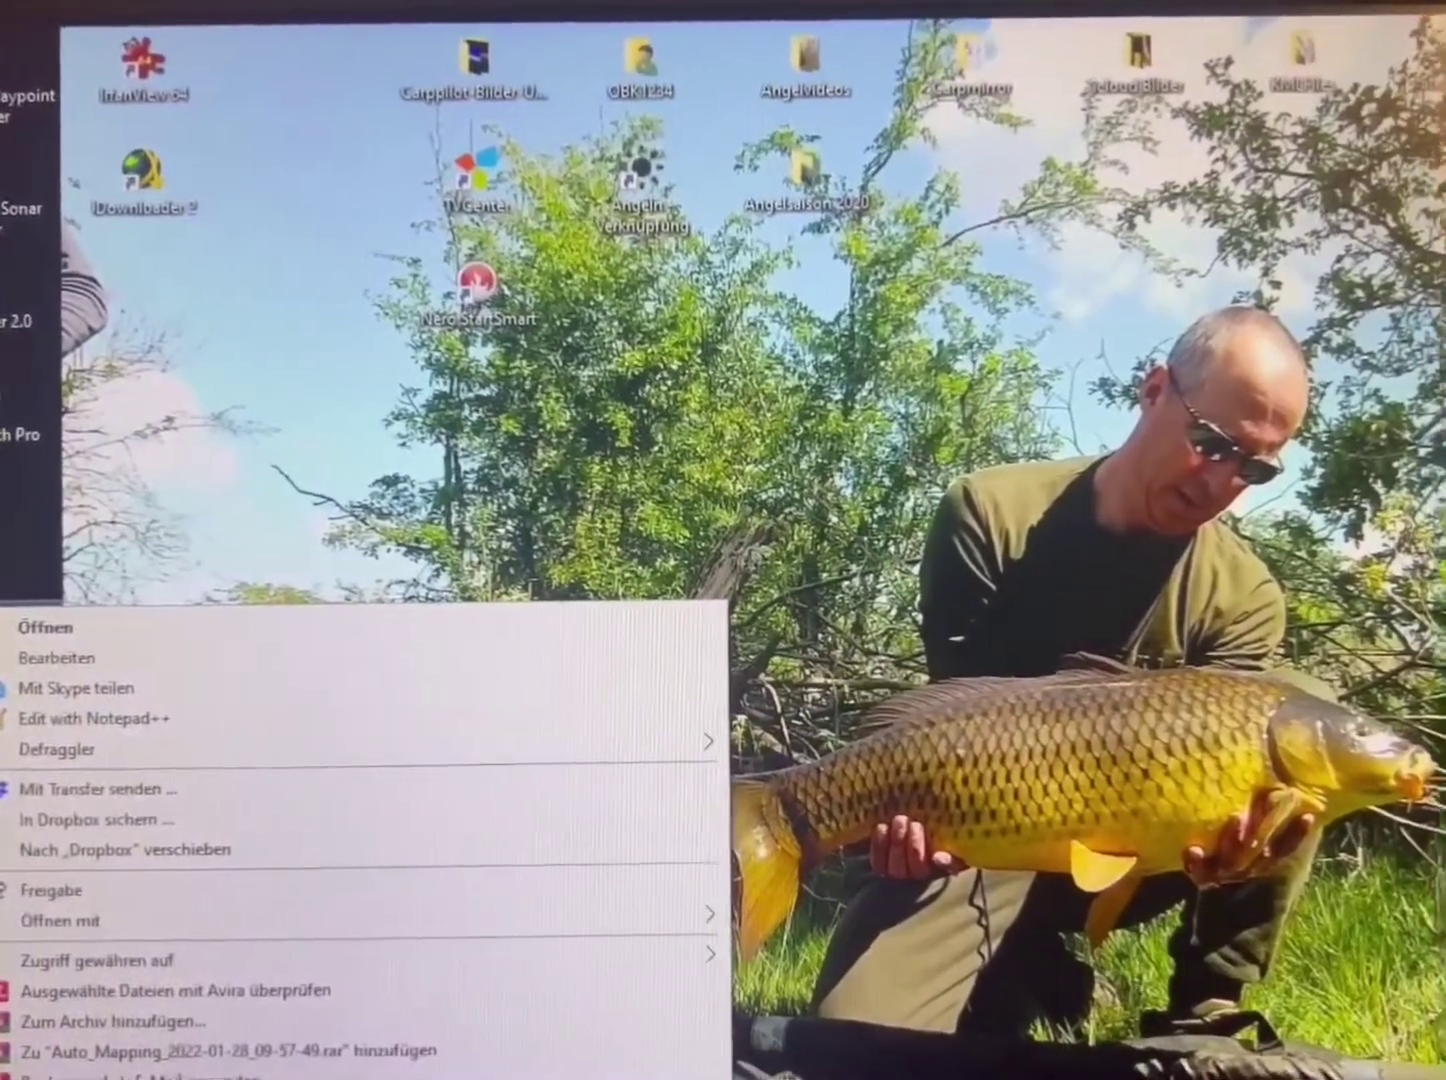
pyautogui.press('Escape')
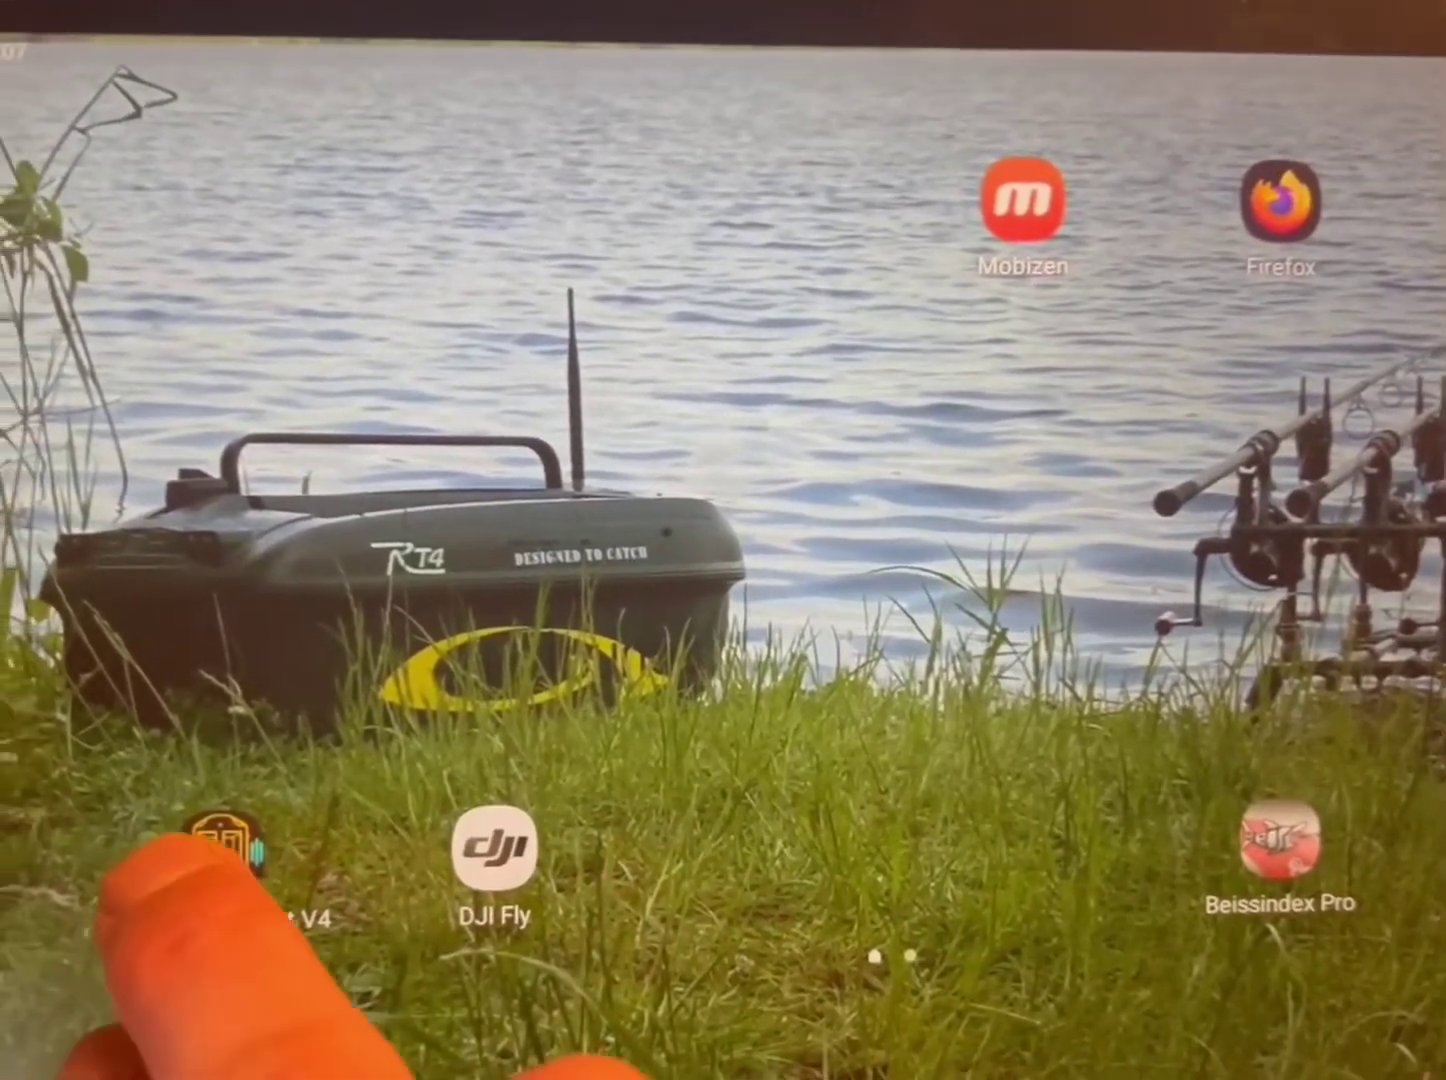
# Launch Carplounge Pilot V4 from the tablet home screen.
pyautogui.click(223, 842)
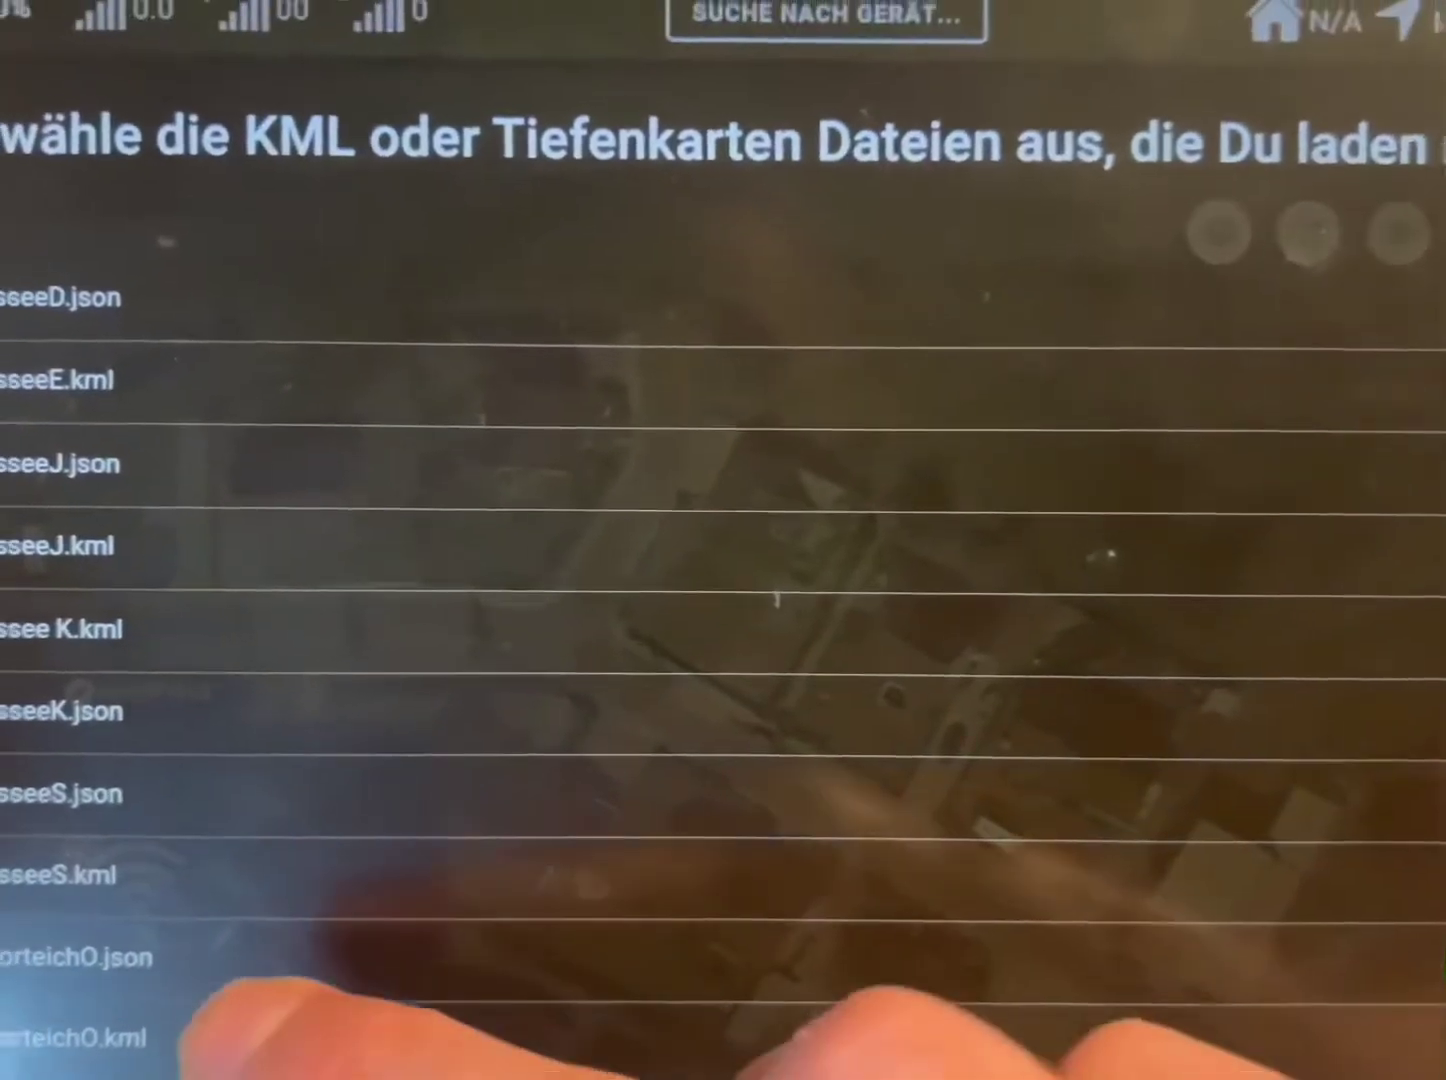
pyautogui.scroll(-5, 543, 565)
pyautogui.scroll(-2, 723, 565)
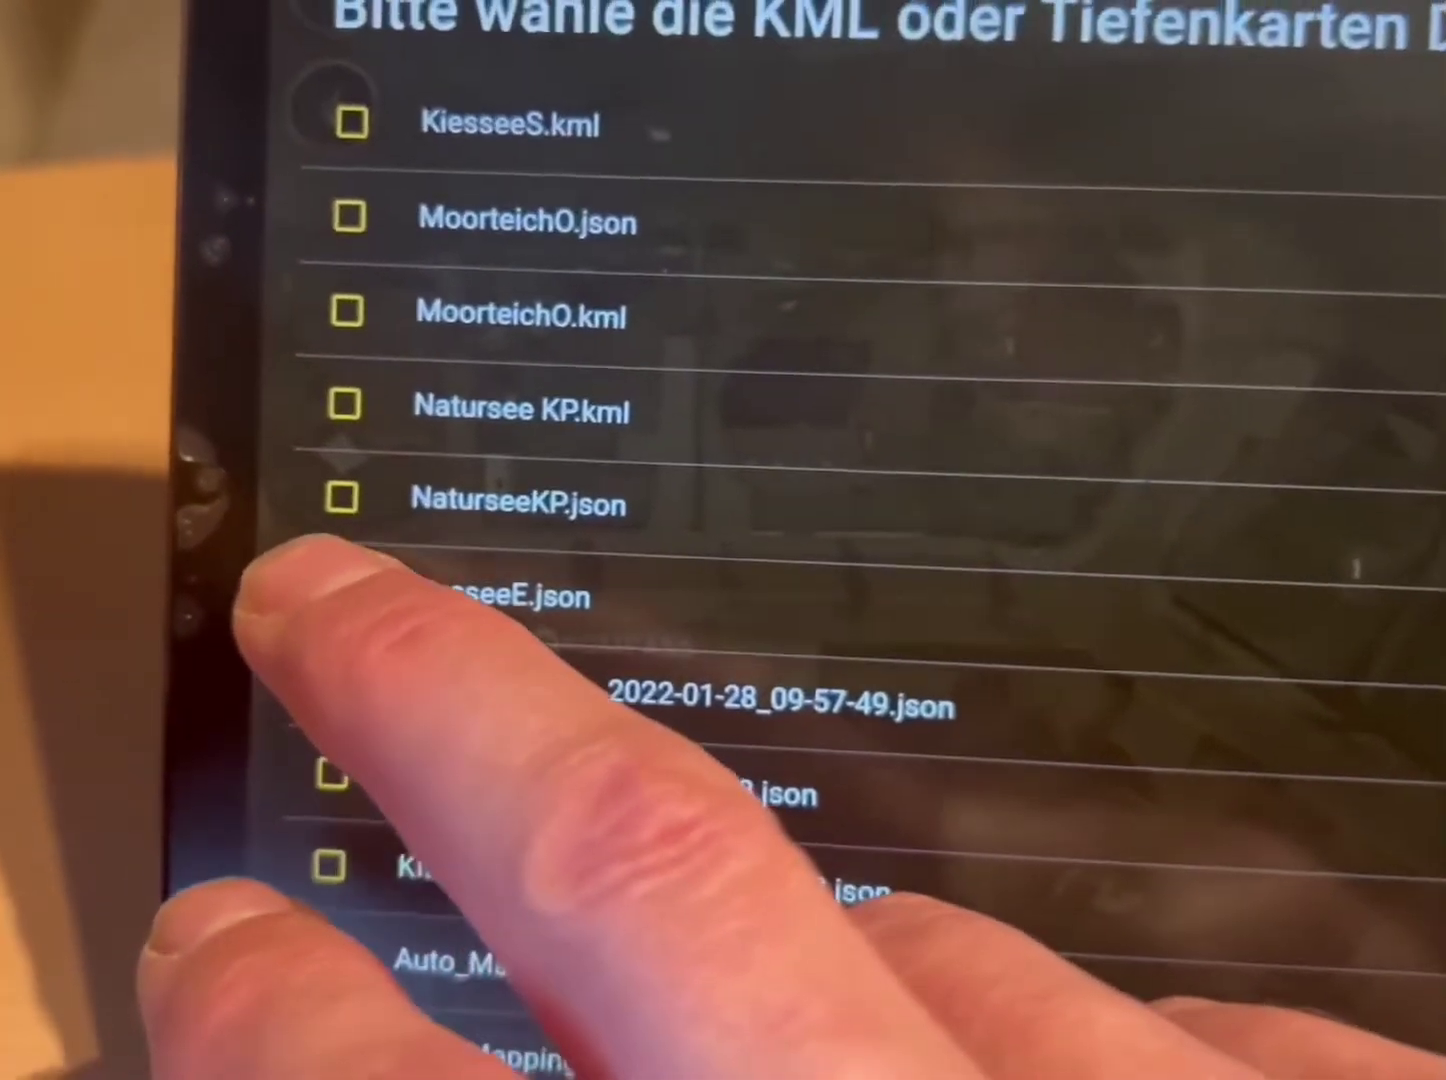
# Tick KiesseeE.json in the file list to load it as a depth map.
pyautogui.click(333, 527)
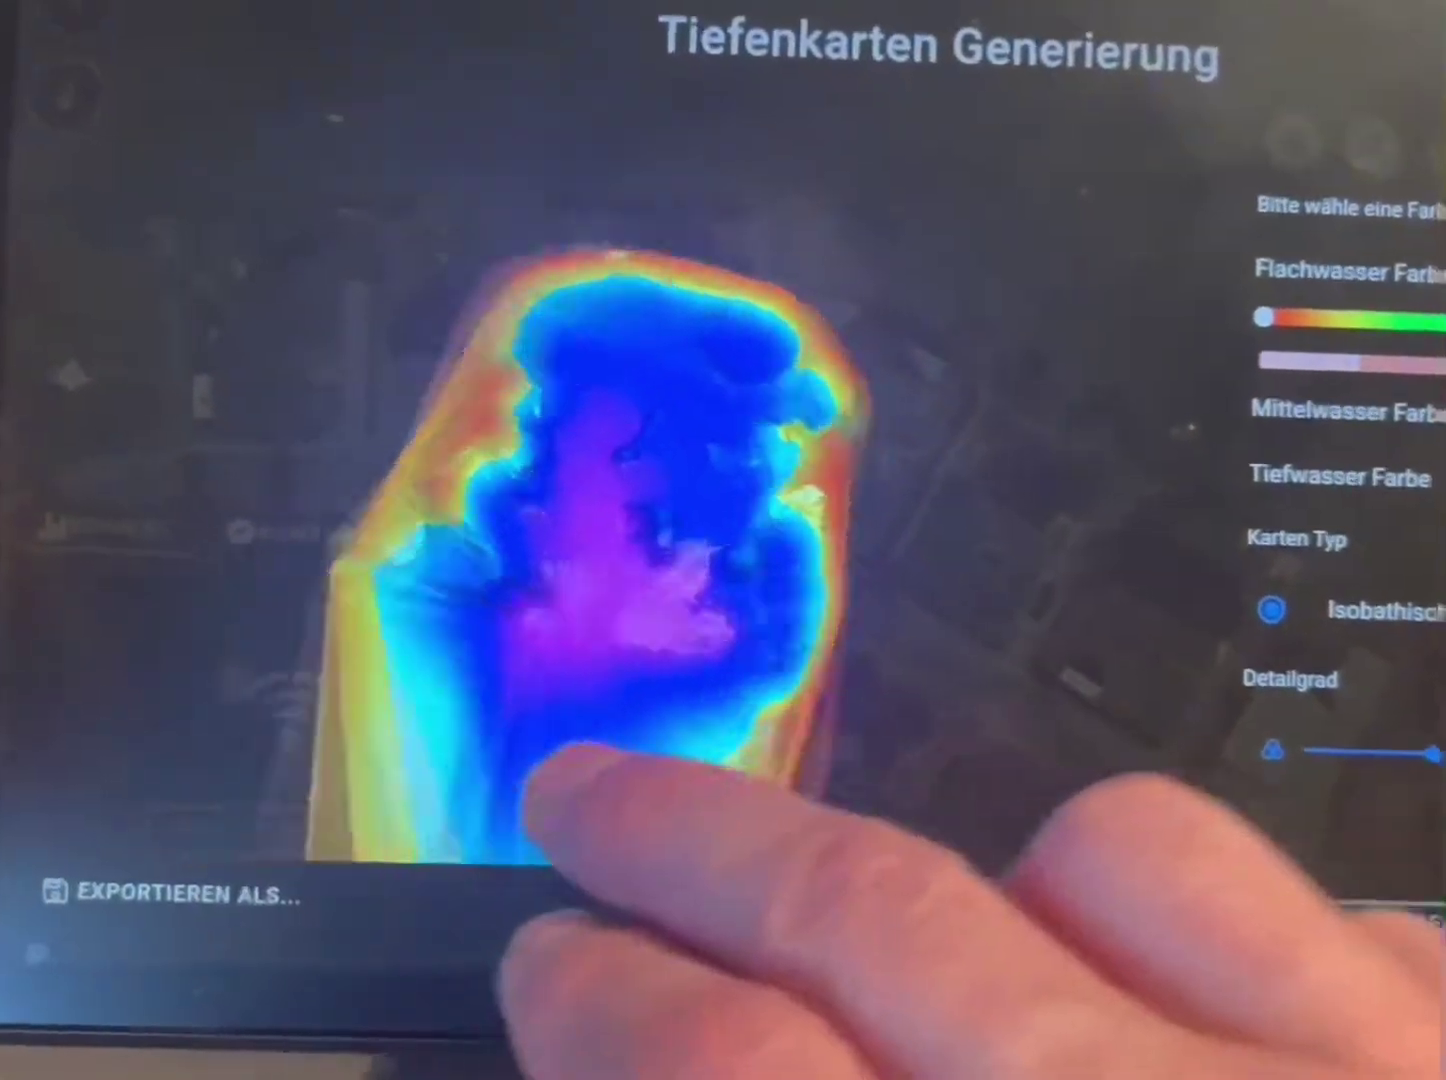
# Export the loaded depth map as a CSV file, then leave the app via recent apps.
pyautogui.moveTo(542, 779)
pyautogui.mouseDown()
pyautogui.moveTo(467, 824)
pyautogui.moveTo(613, 871)
pyautogui.moveTo(678, 734)
pyautogui.mouseUp()
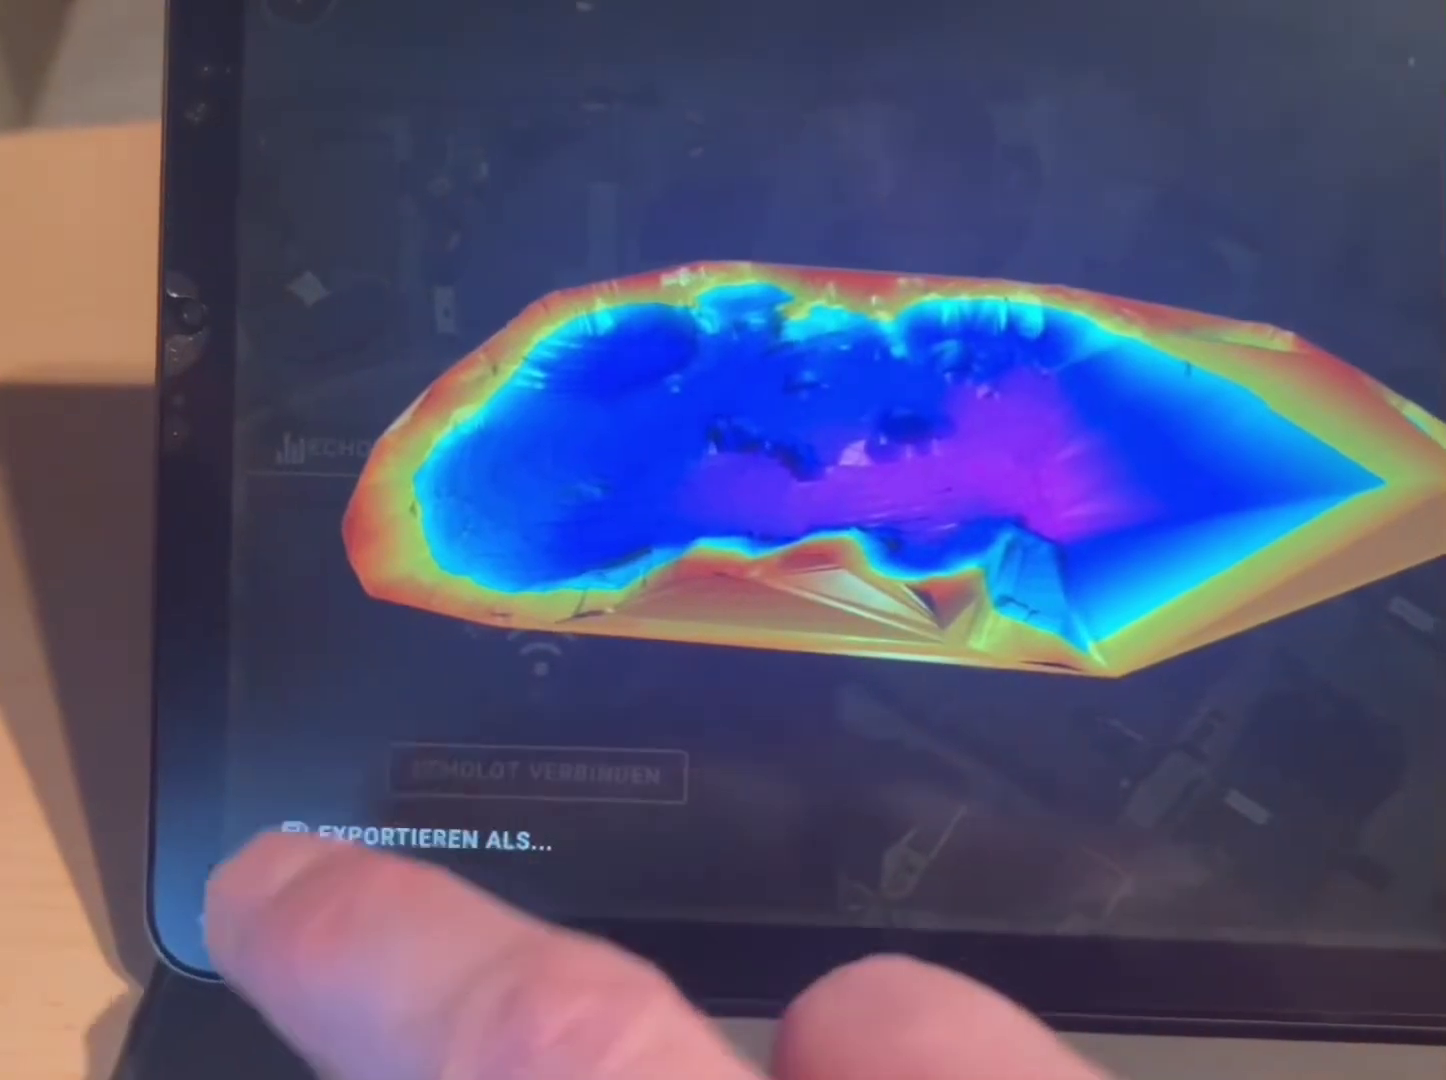
pyautogui.click(452, 855)
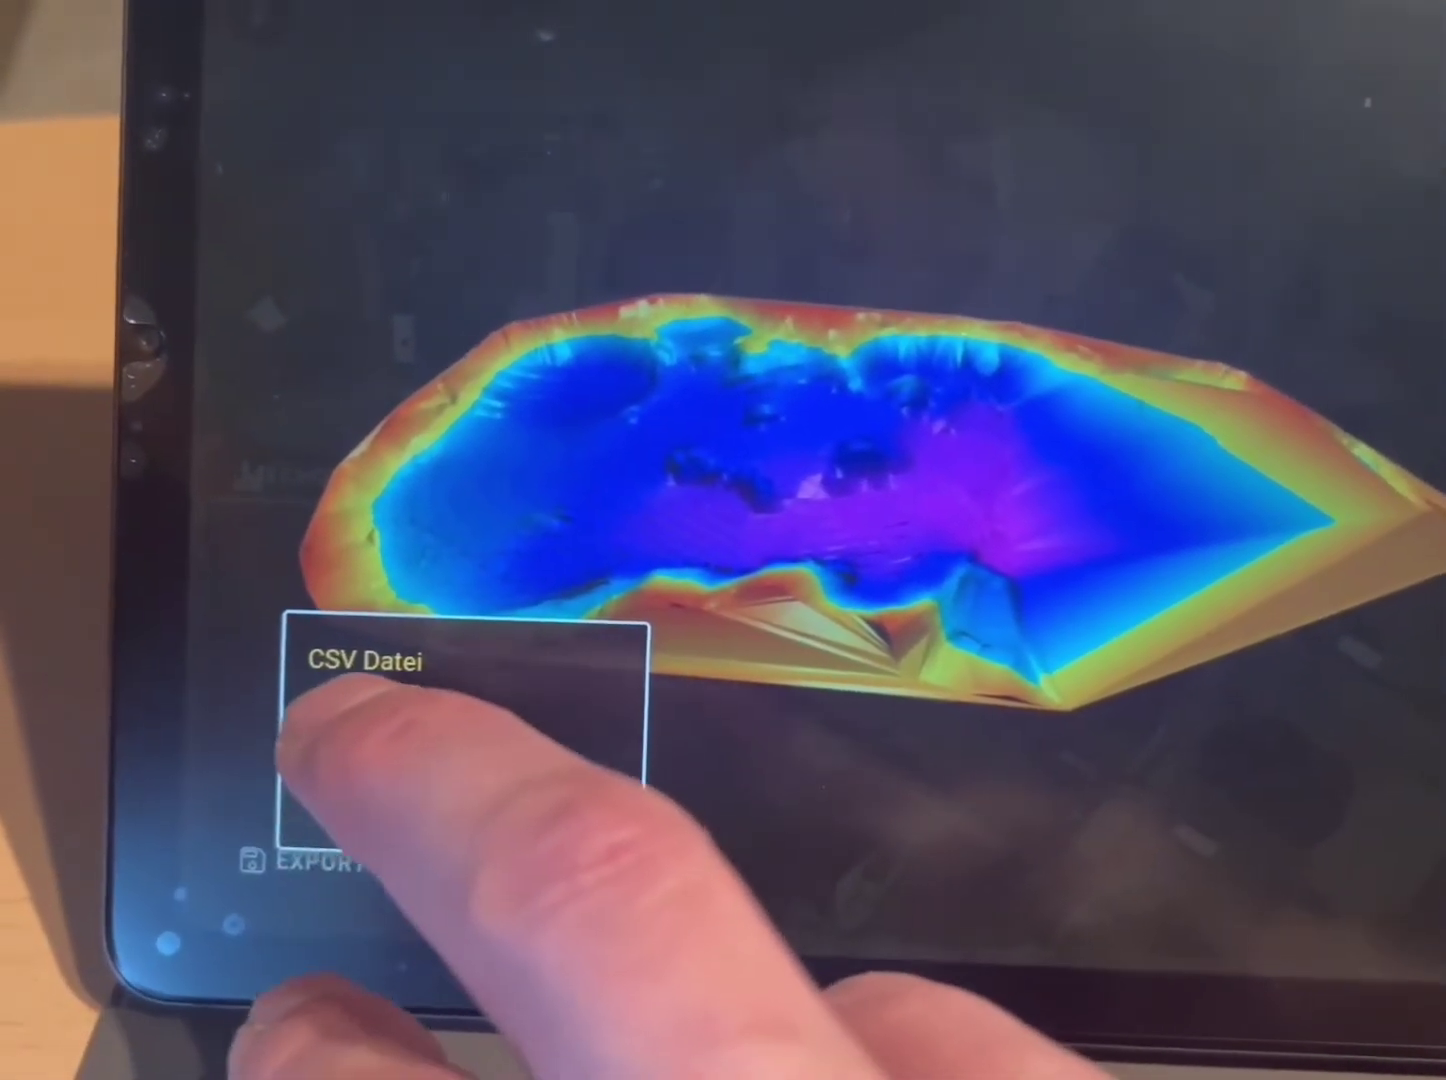
pyautogui.click(339, 650)
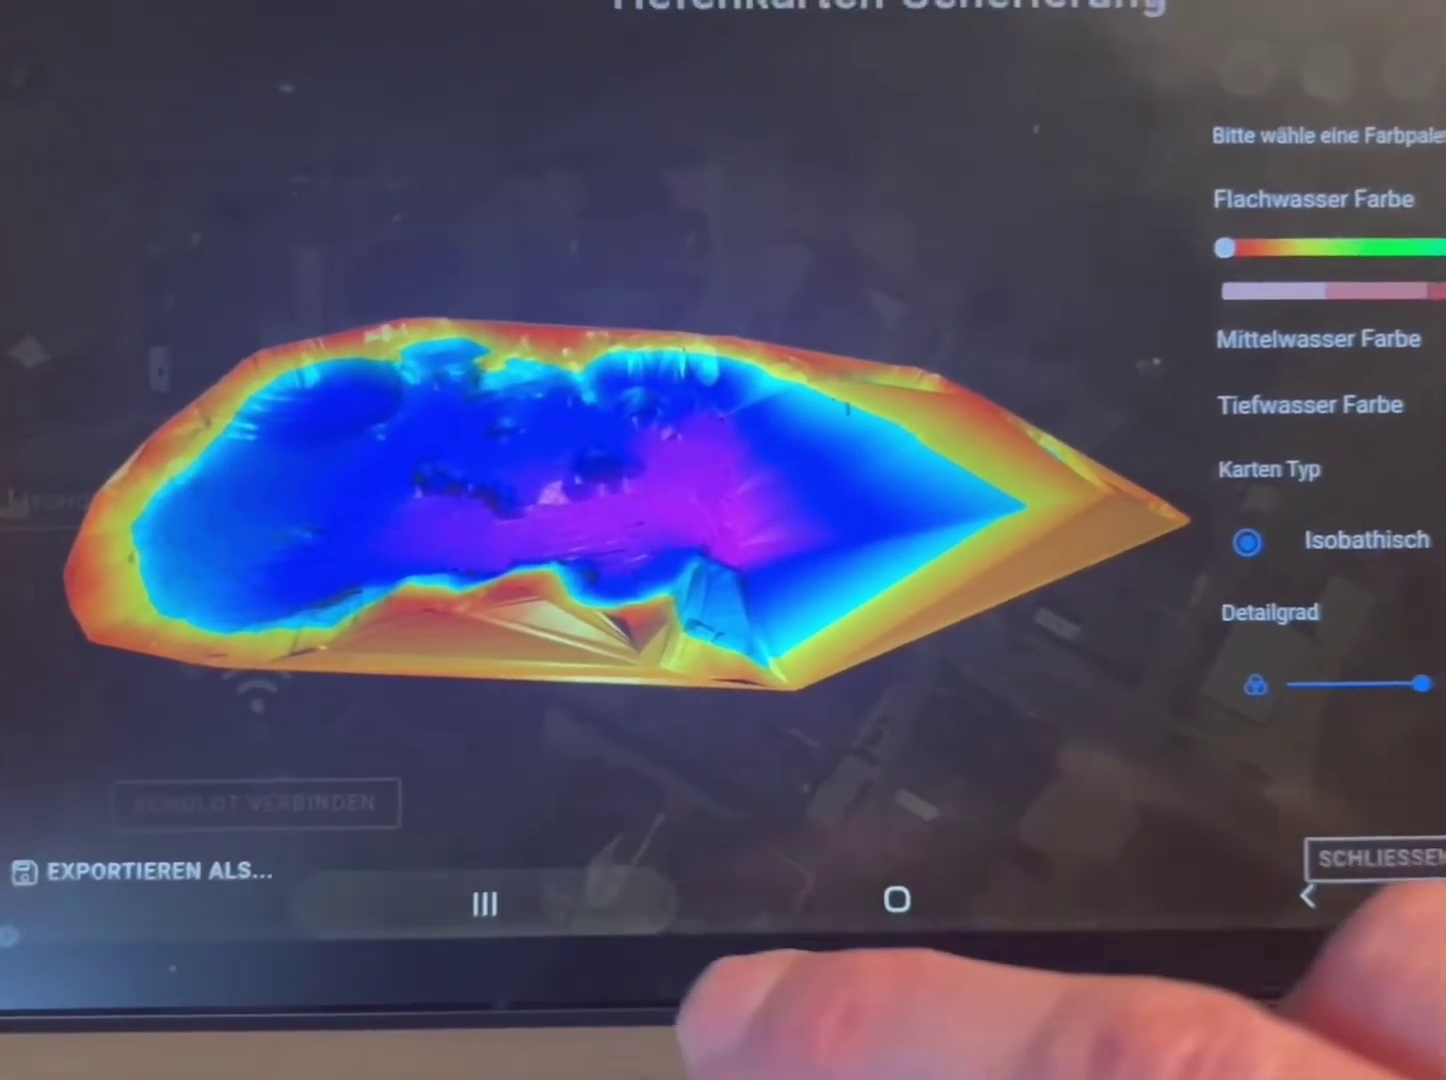
pyautogui.click(485, 903)
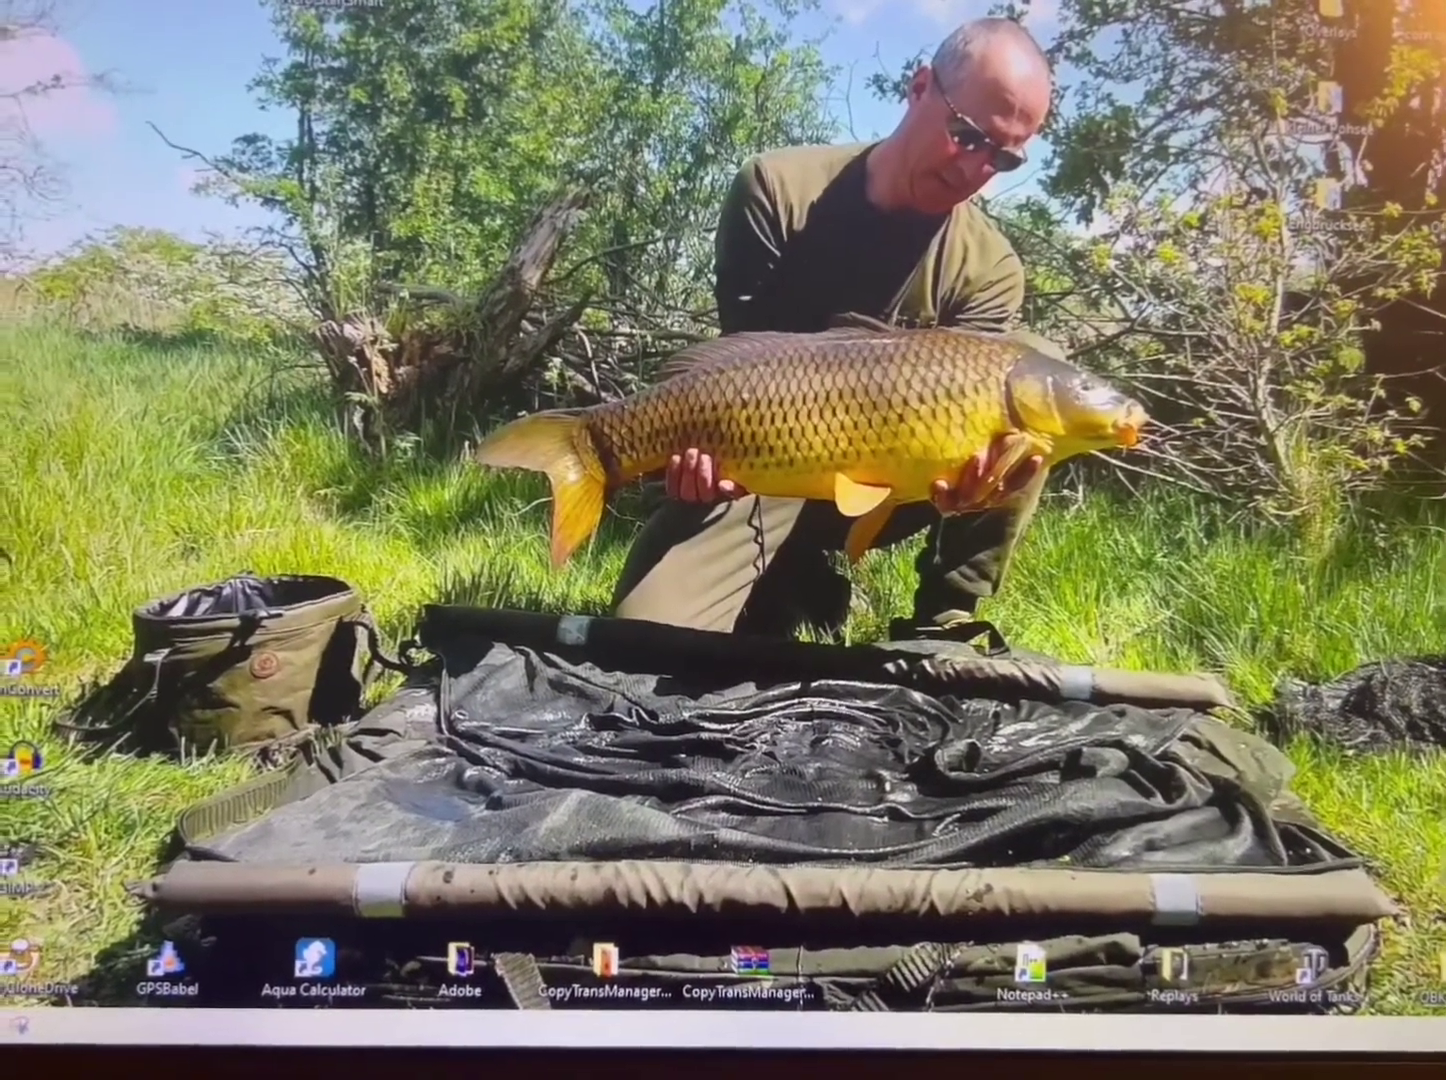
# Browse OLAF ANGEL TAB to Android > data > com.carplounge.pilot > files > Download.
pyautogui.press('super+e')
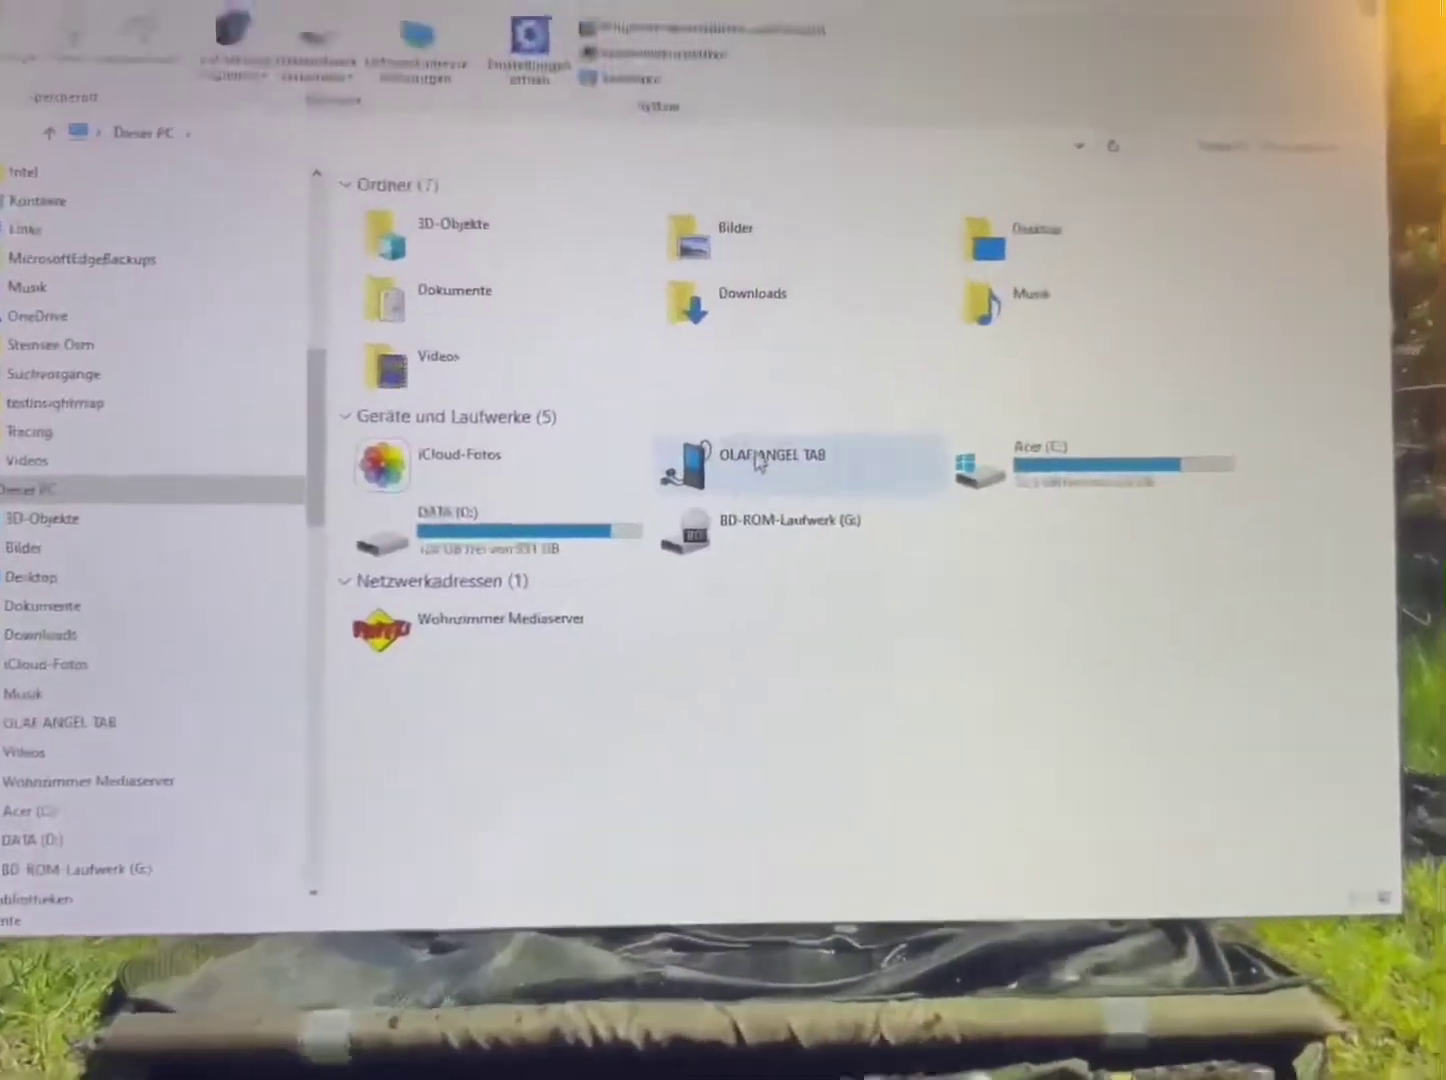
pyautogui.doubleClick(755, 461)
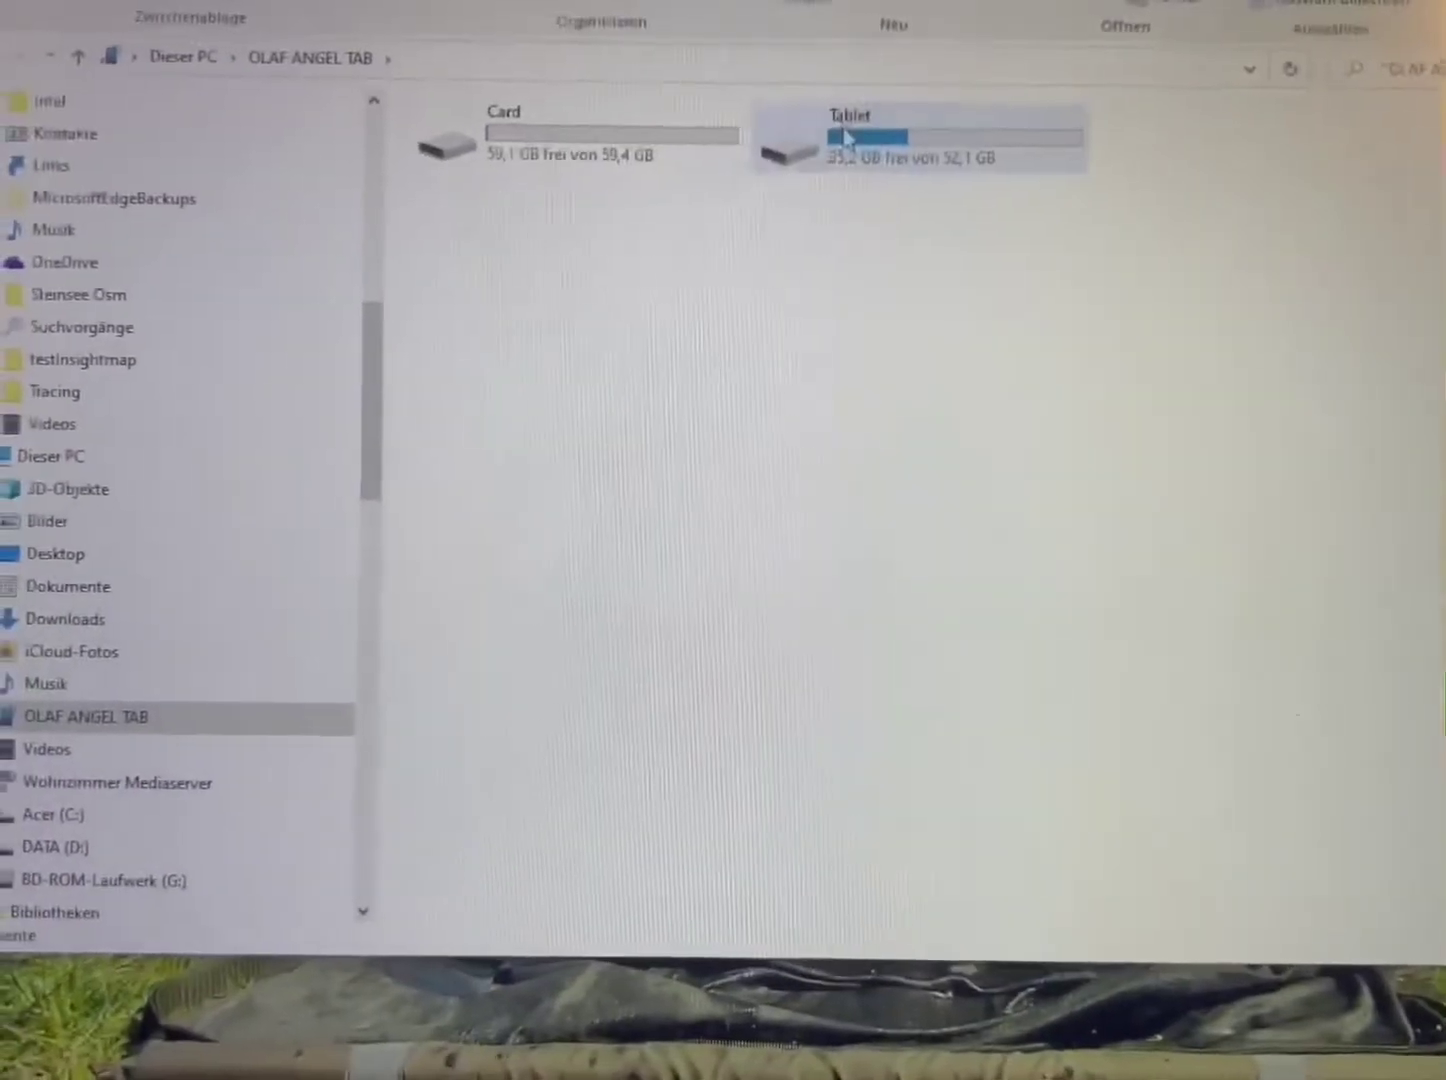
pyautogui.doubleClick(780, 147)
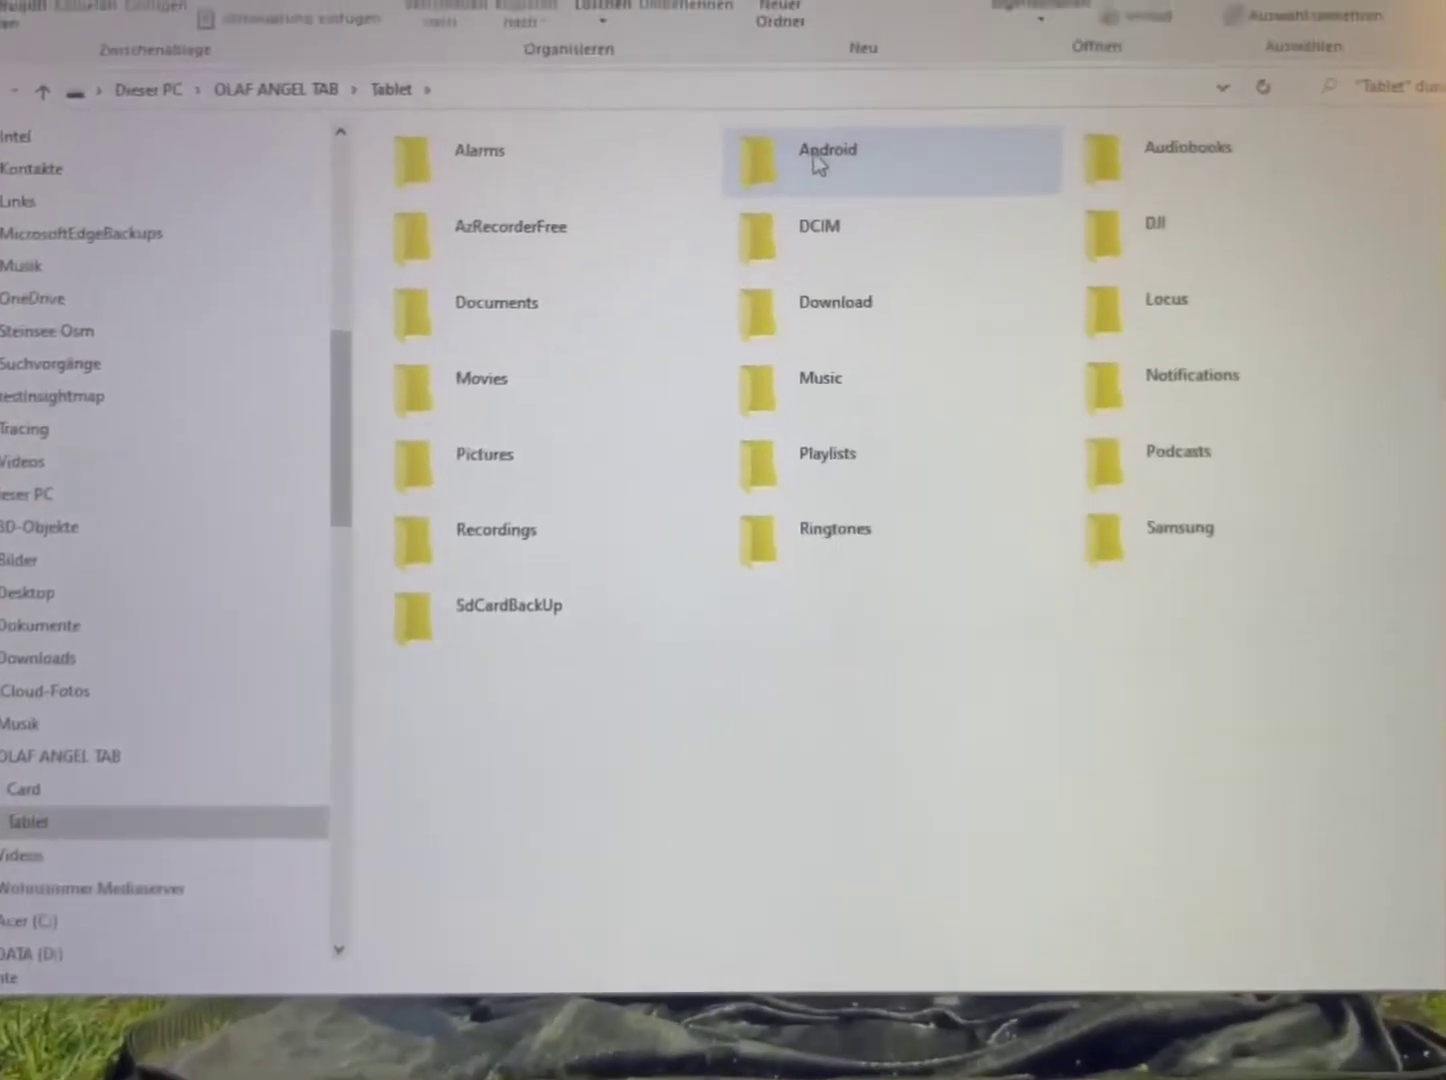
pyautogui.click(808, 200)
pyautogui.doubleClick(808, 200)
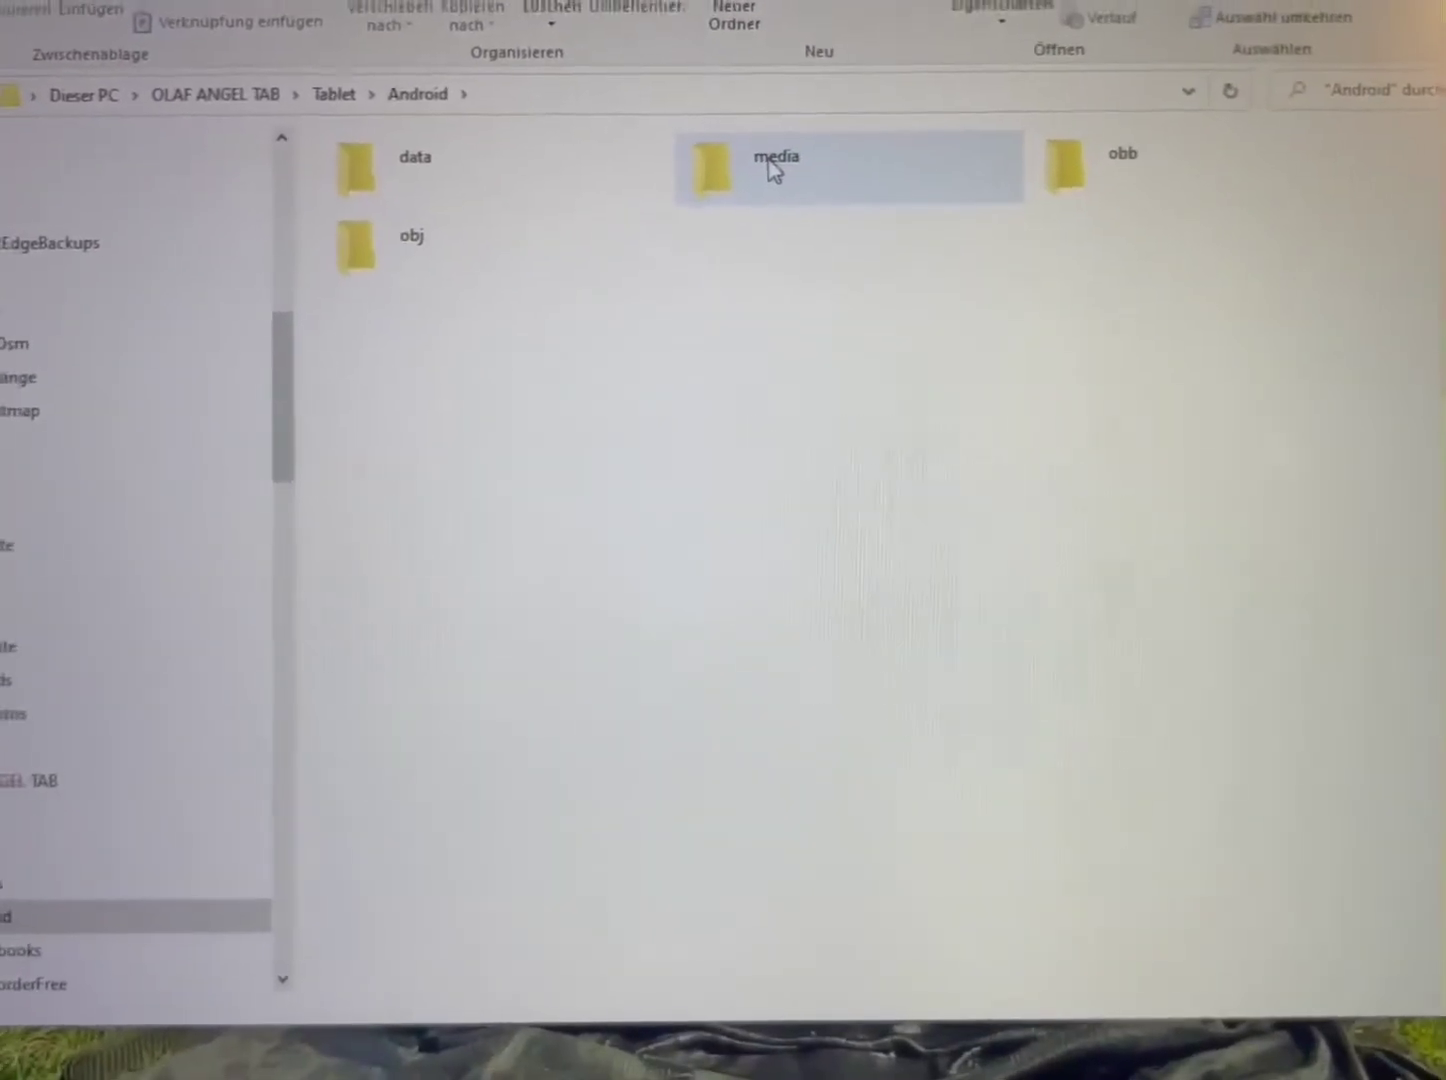
pyautogui.doubleClick(475, 194)
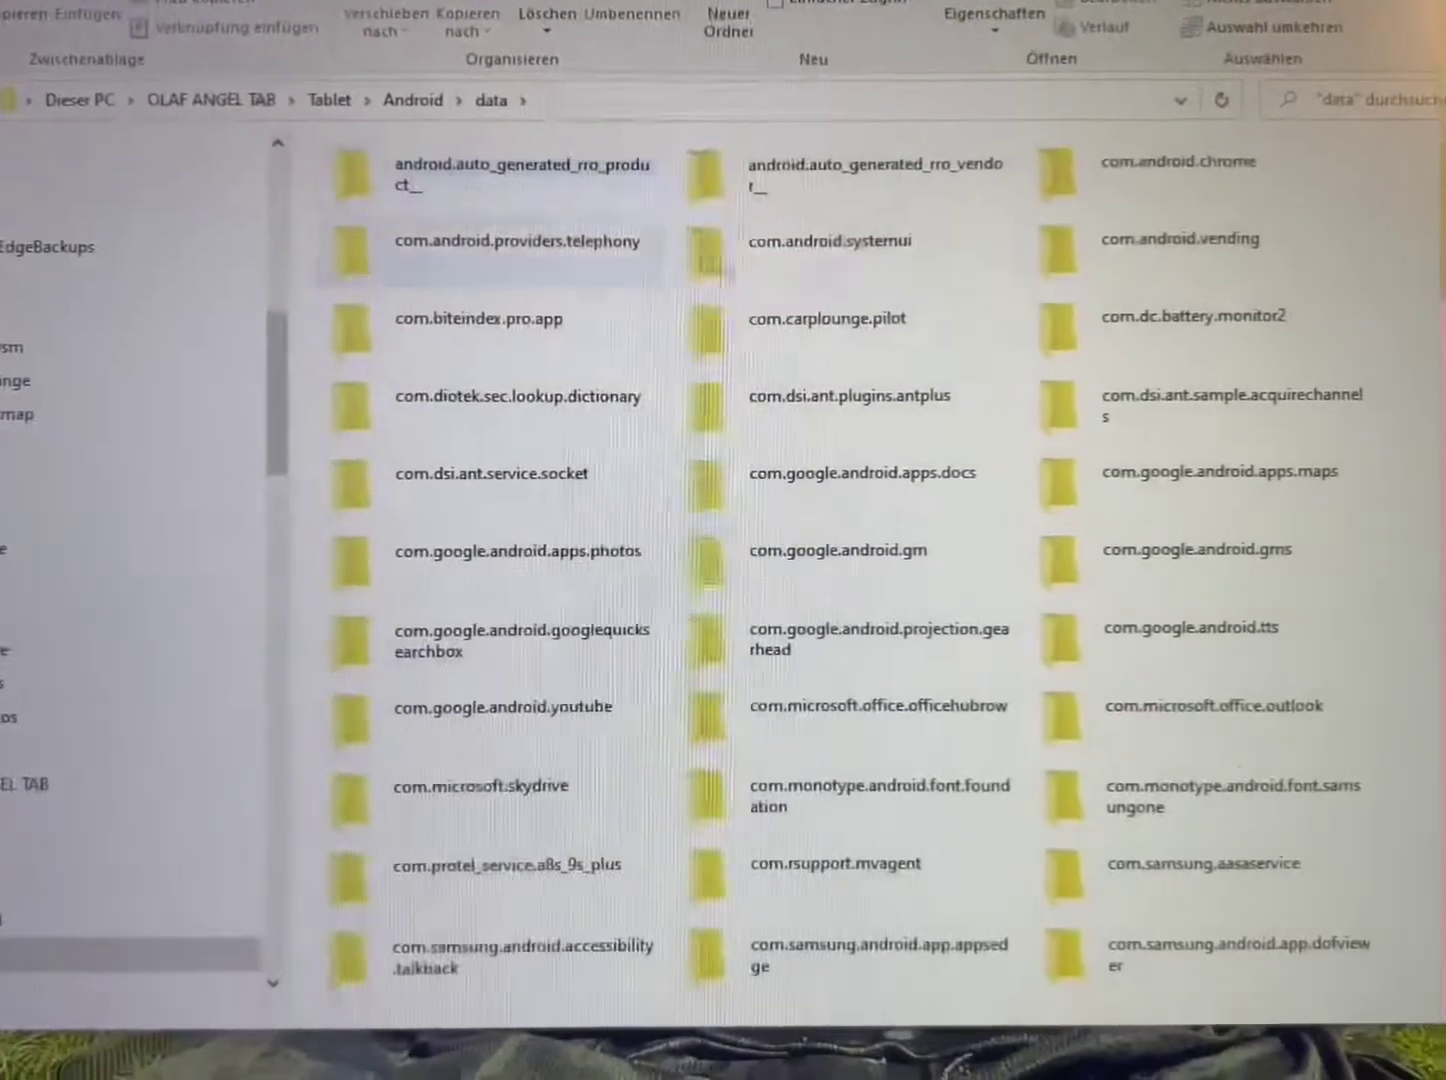
pyautogui.doubleClick(878, 309)
pyautogui.doubleClick(749, 174)
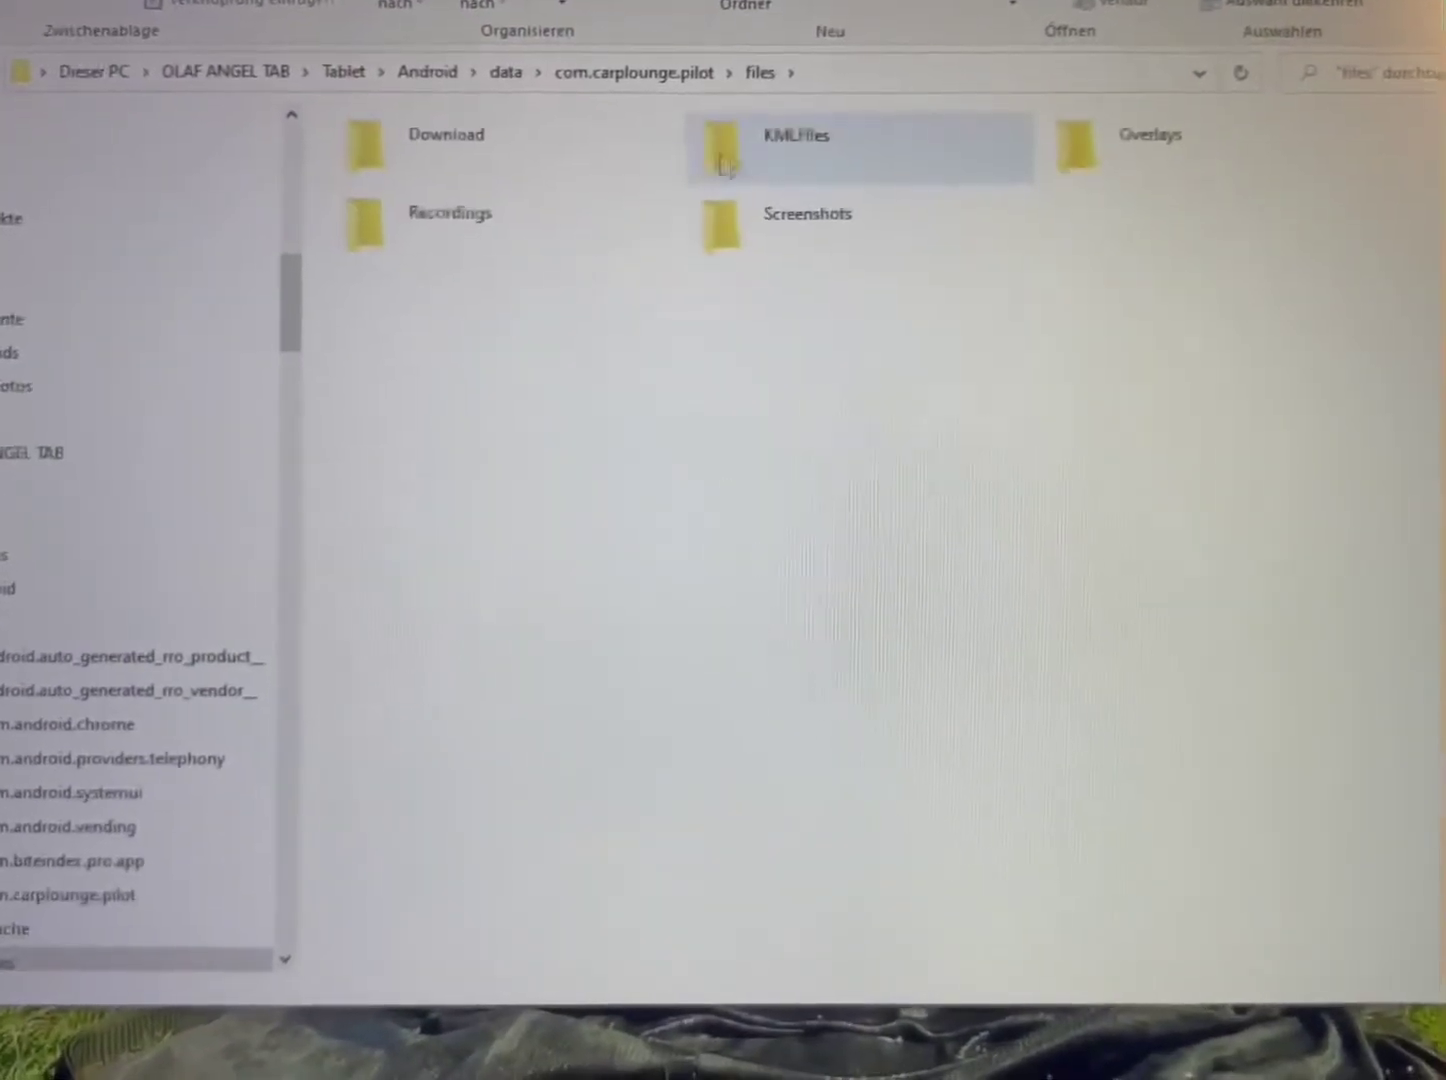
pyautogui.doubleClick(499, 136)
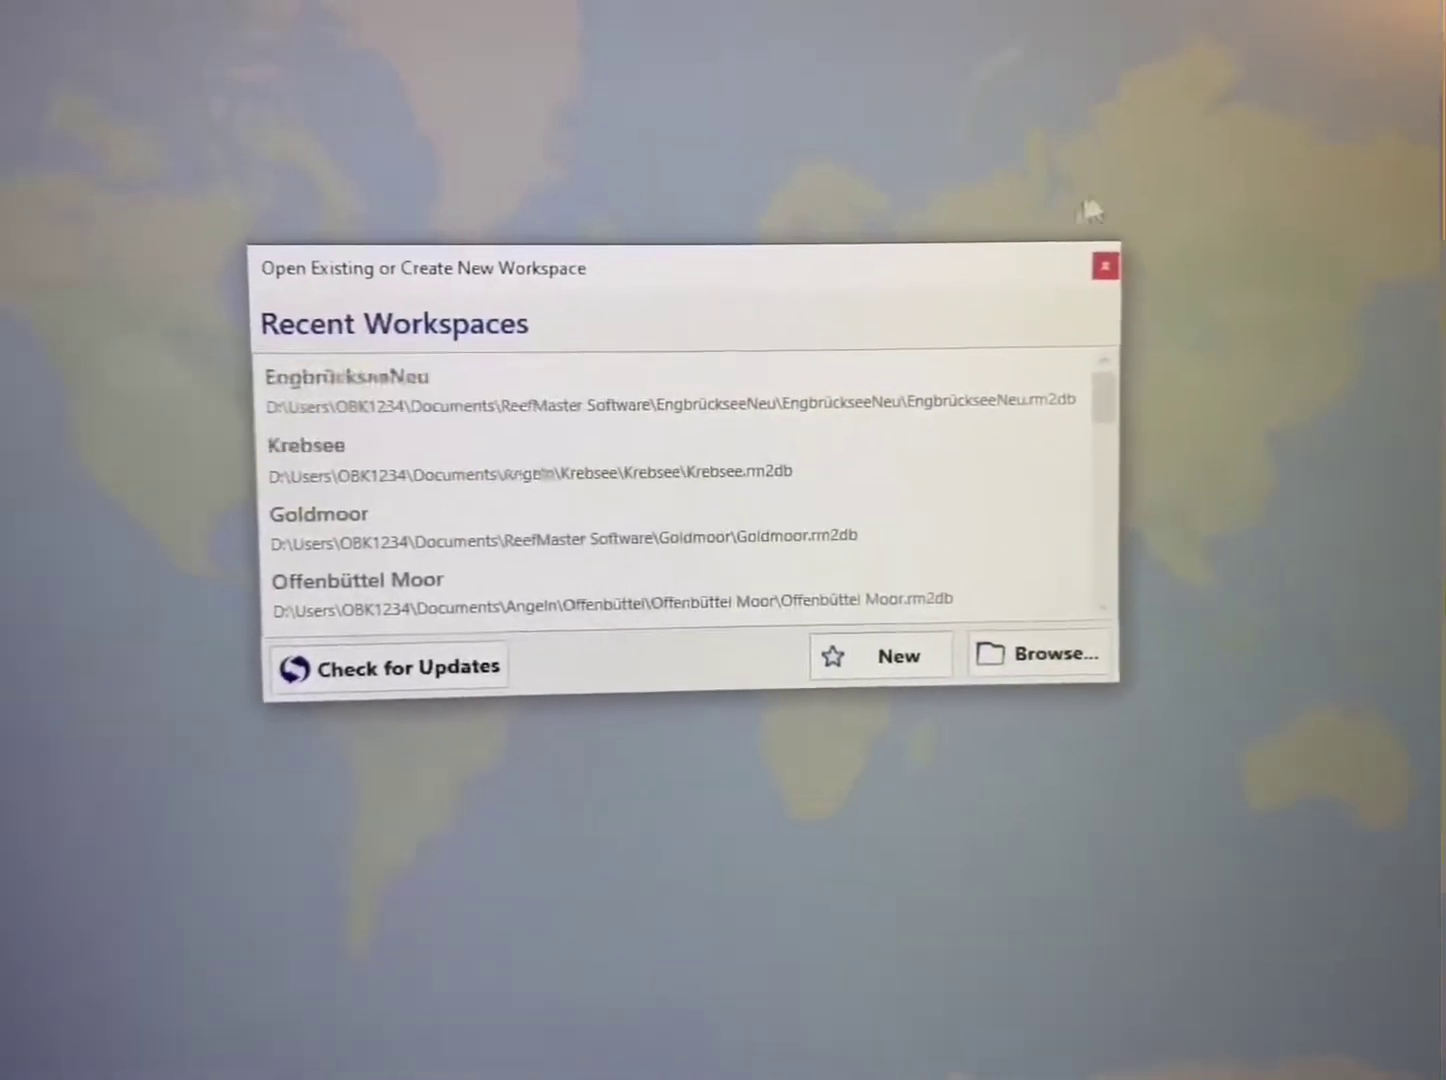
# Cancel a new workspace, open EngbrückseeNeu from Recent Workspaces, and return to the FILE page.
pyautogui.click(1006, 701)
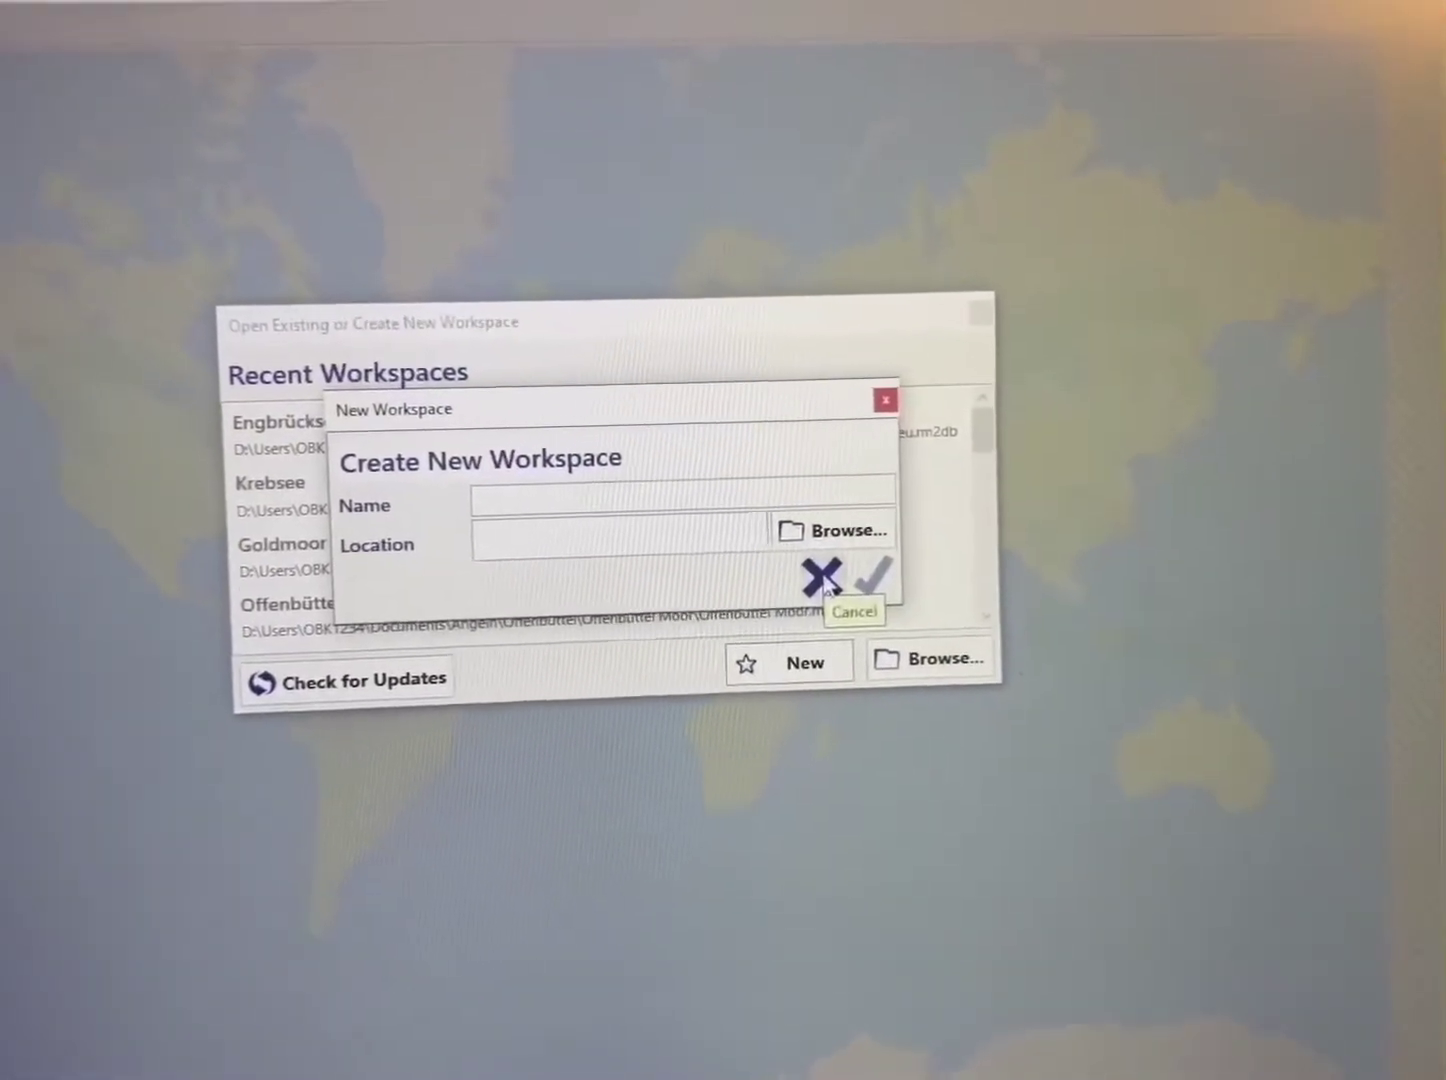
pyautogui.click(807, 555)
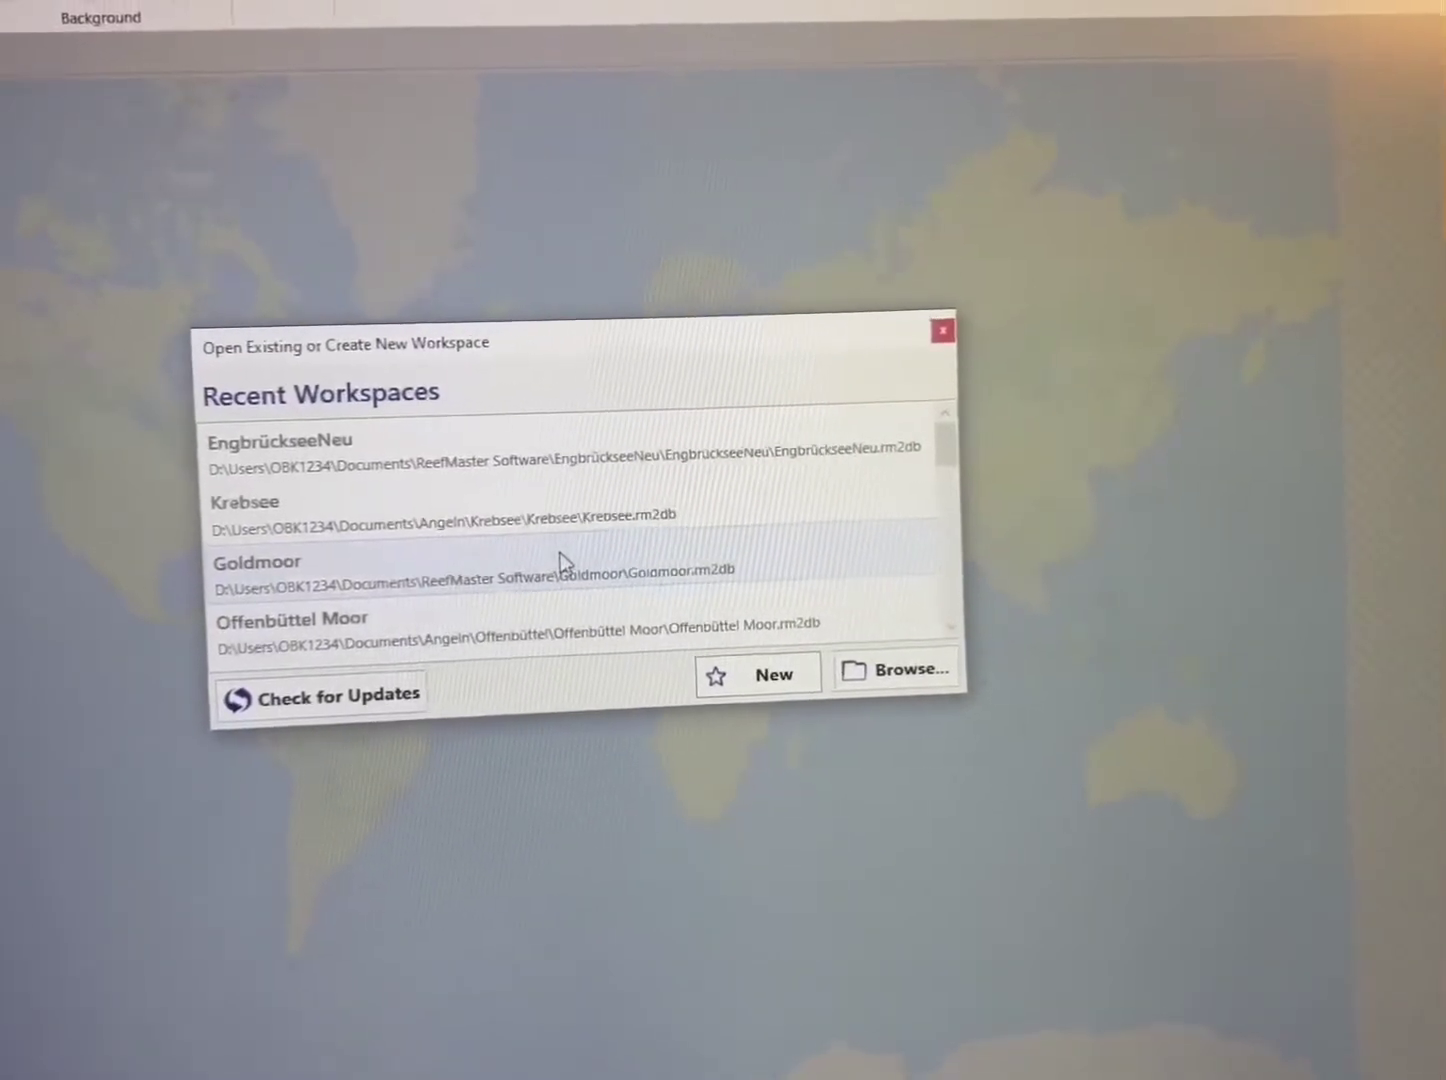
pyautogui.click(510, 444)
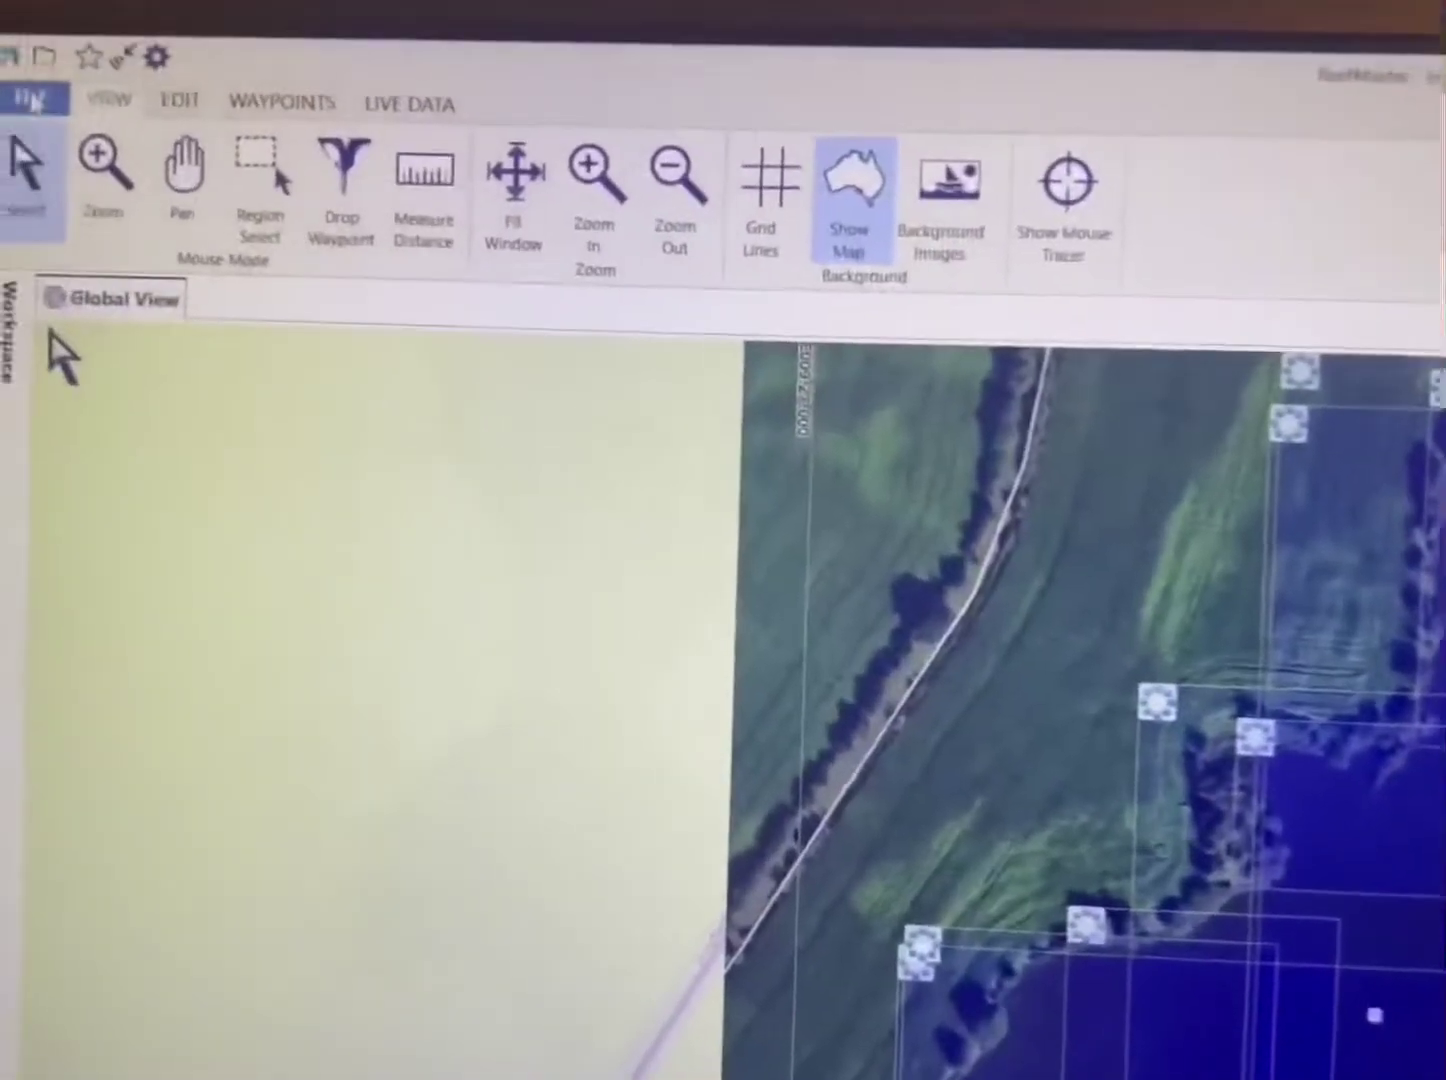
pyautogui.click(30, 100)
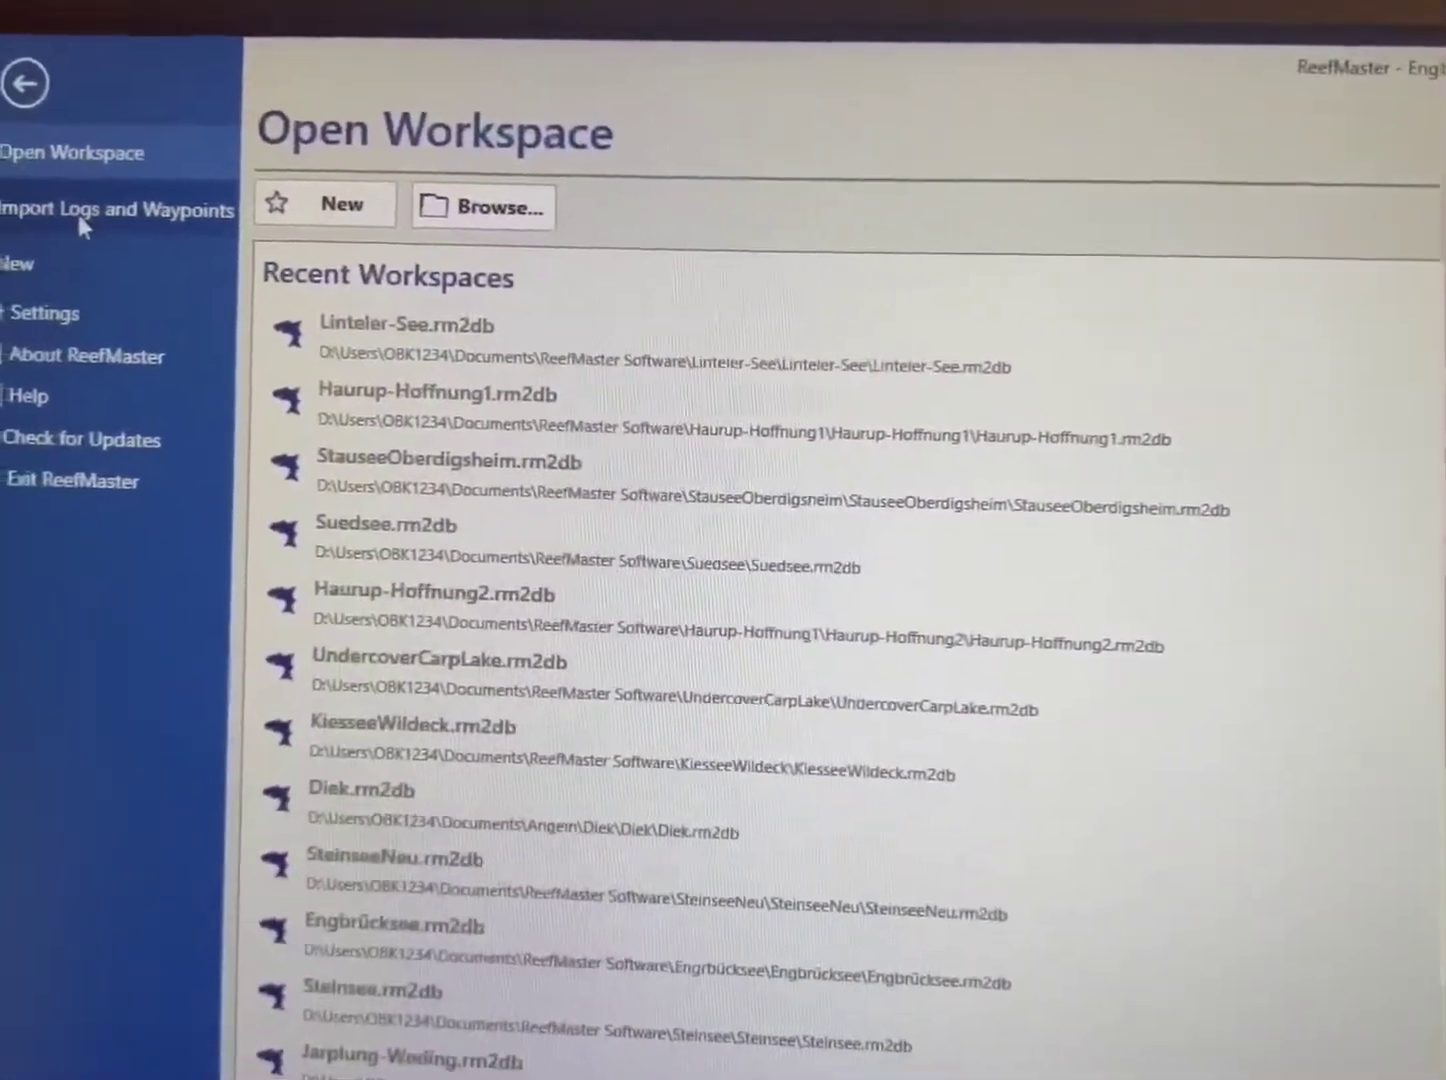
# Pick Map_2022-02-18_13-08-54.csv from the desktop as the log file to import.
pyautogui.click(79, 215)
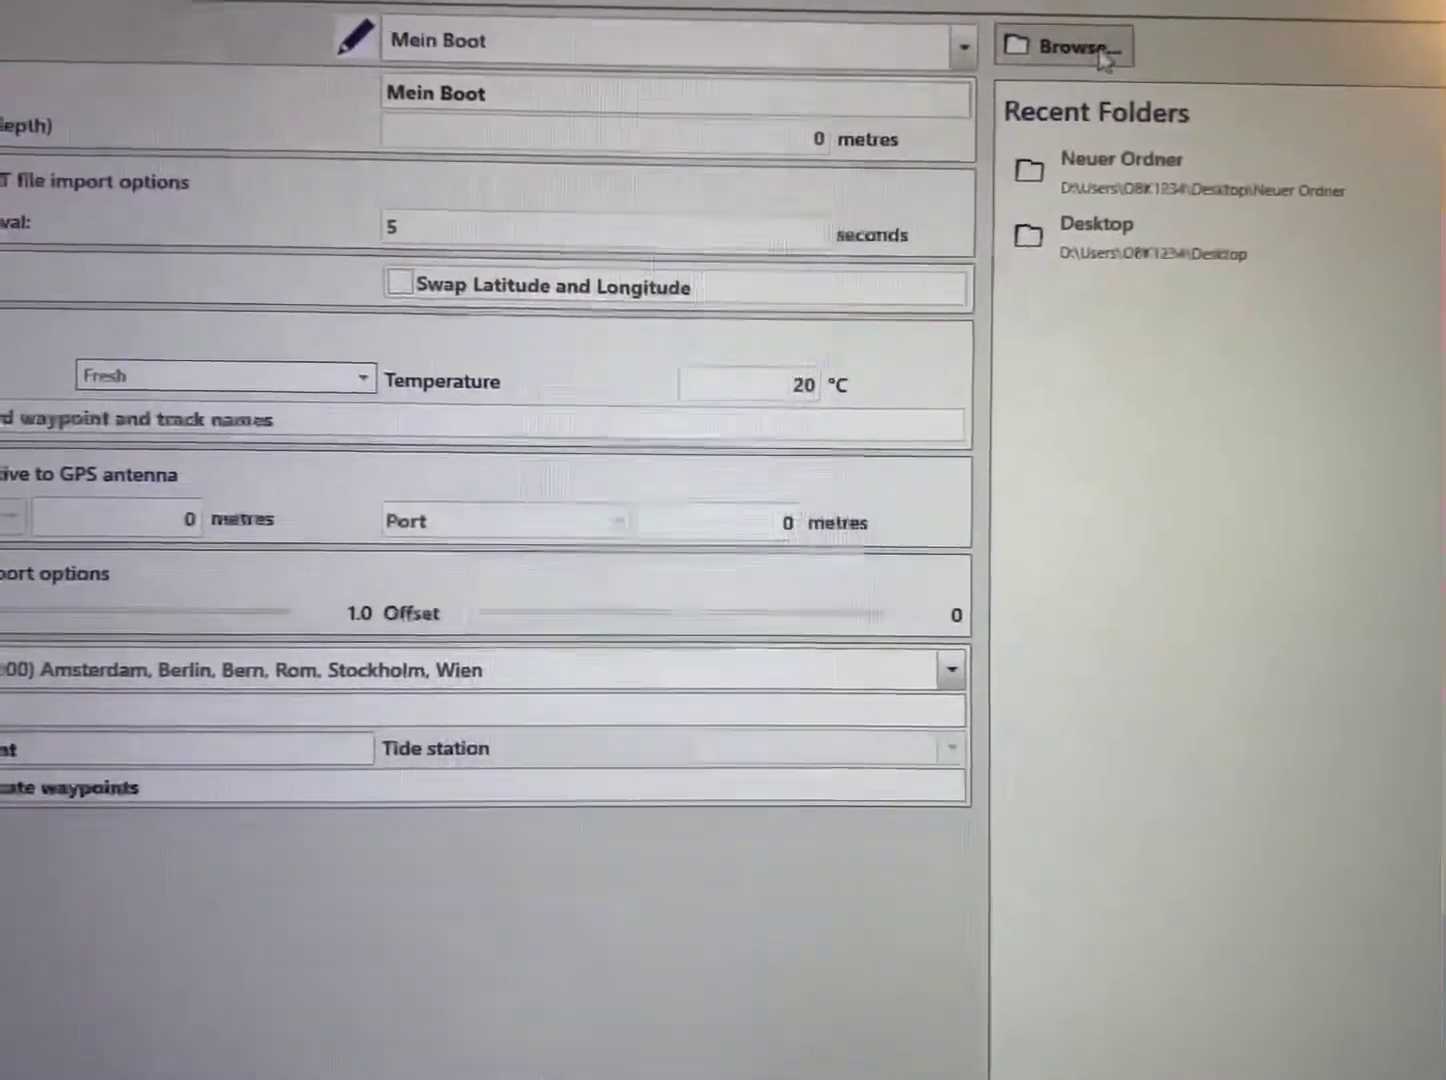
pyautogui.click(1103, 59)
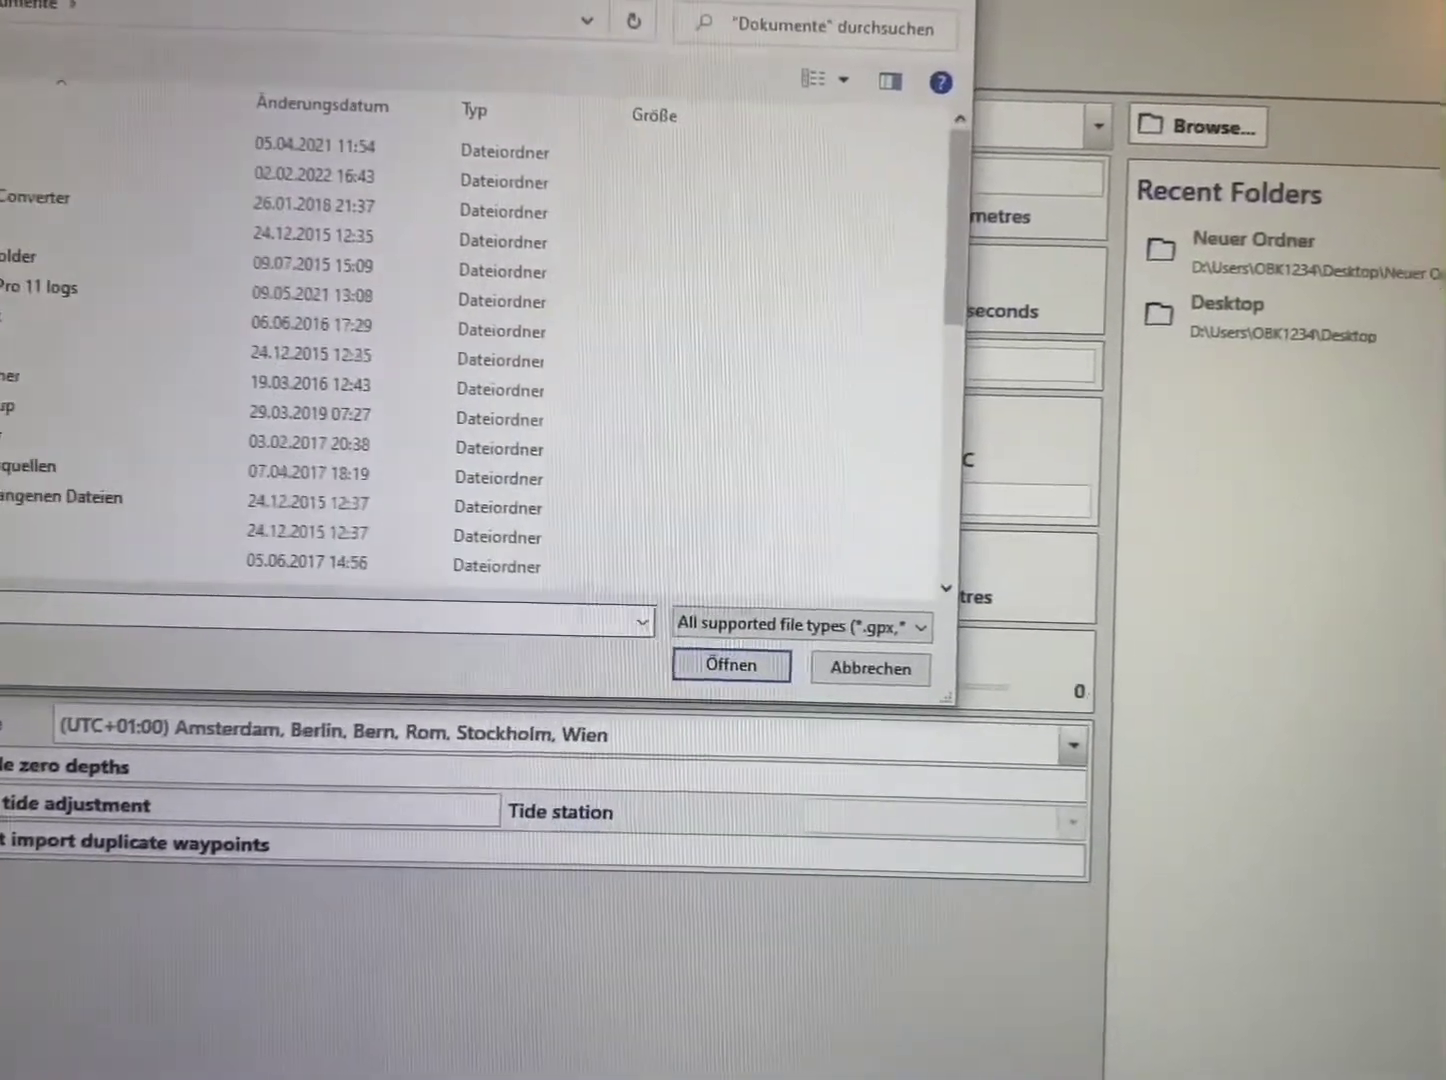
pyautogui.scroll(-5, 11, 334)
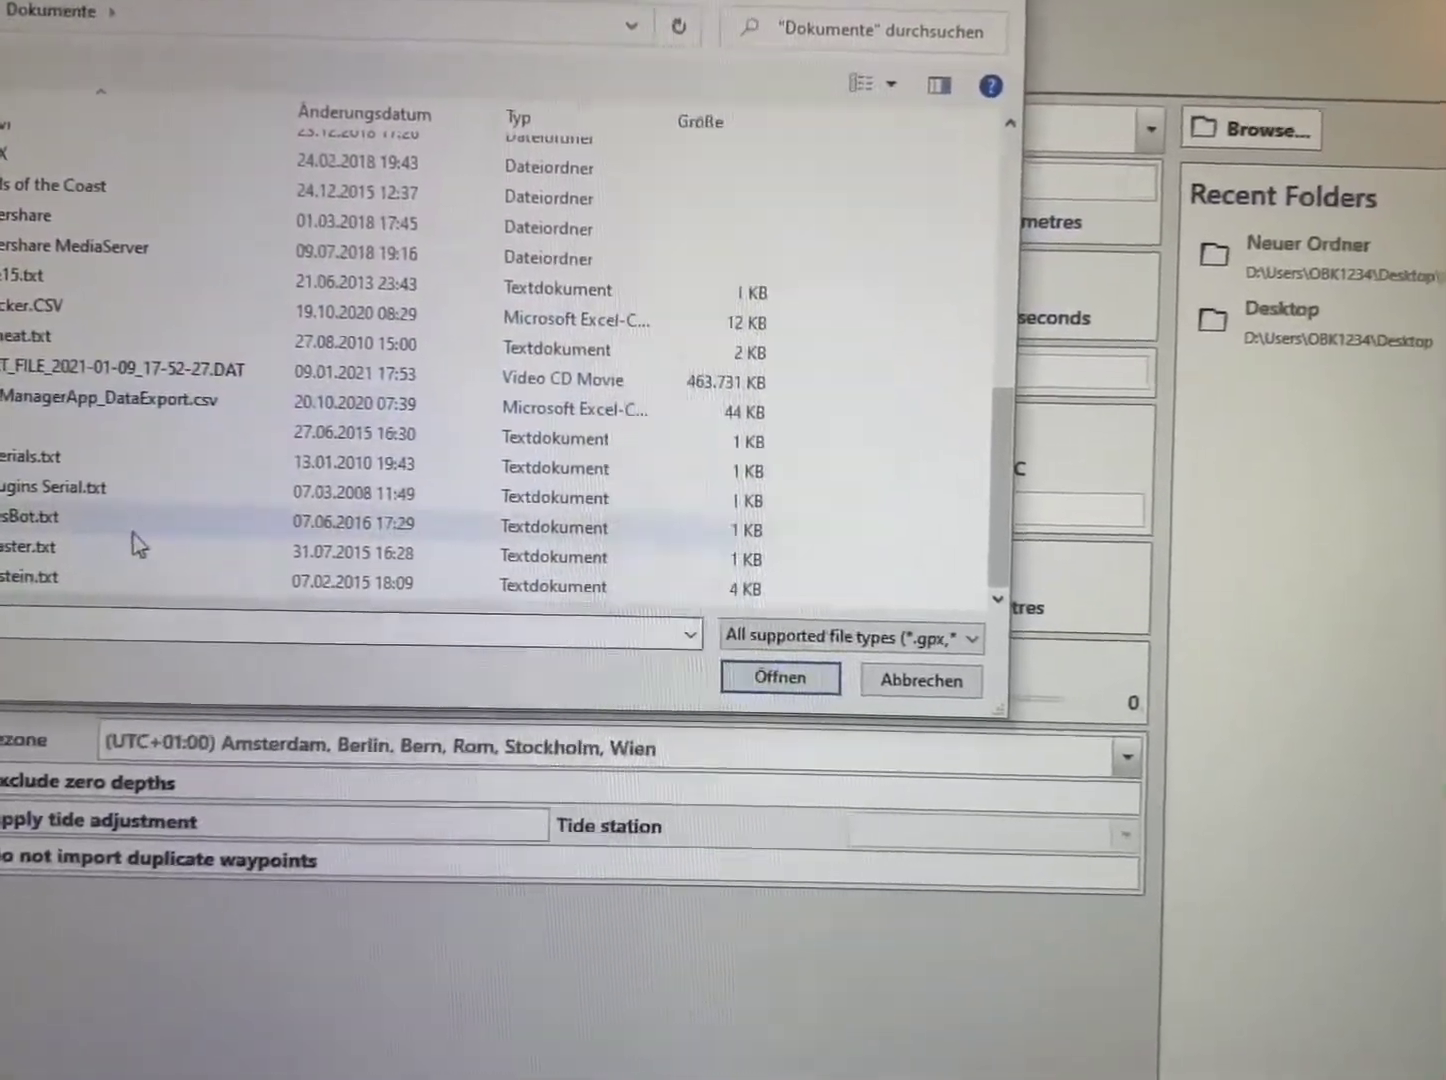
pyautogui.scroll(3, 275, 497)
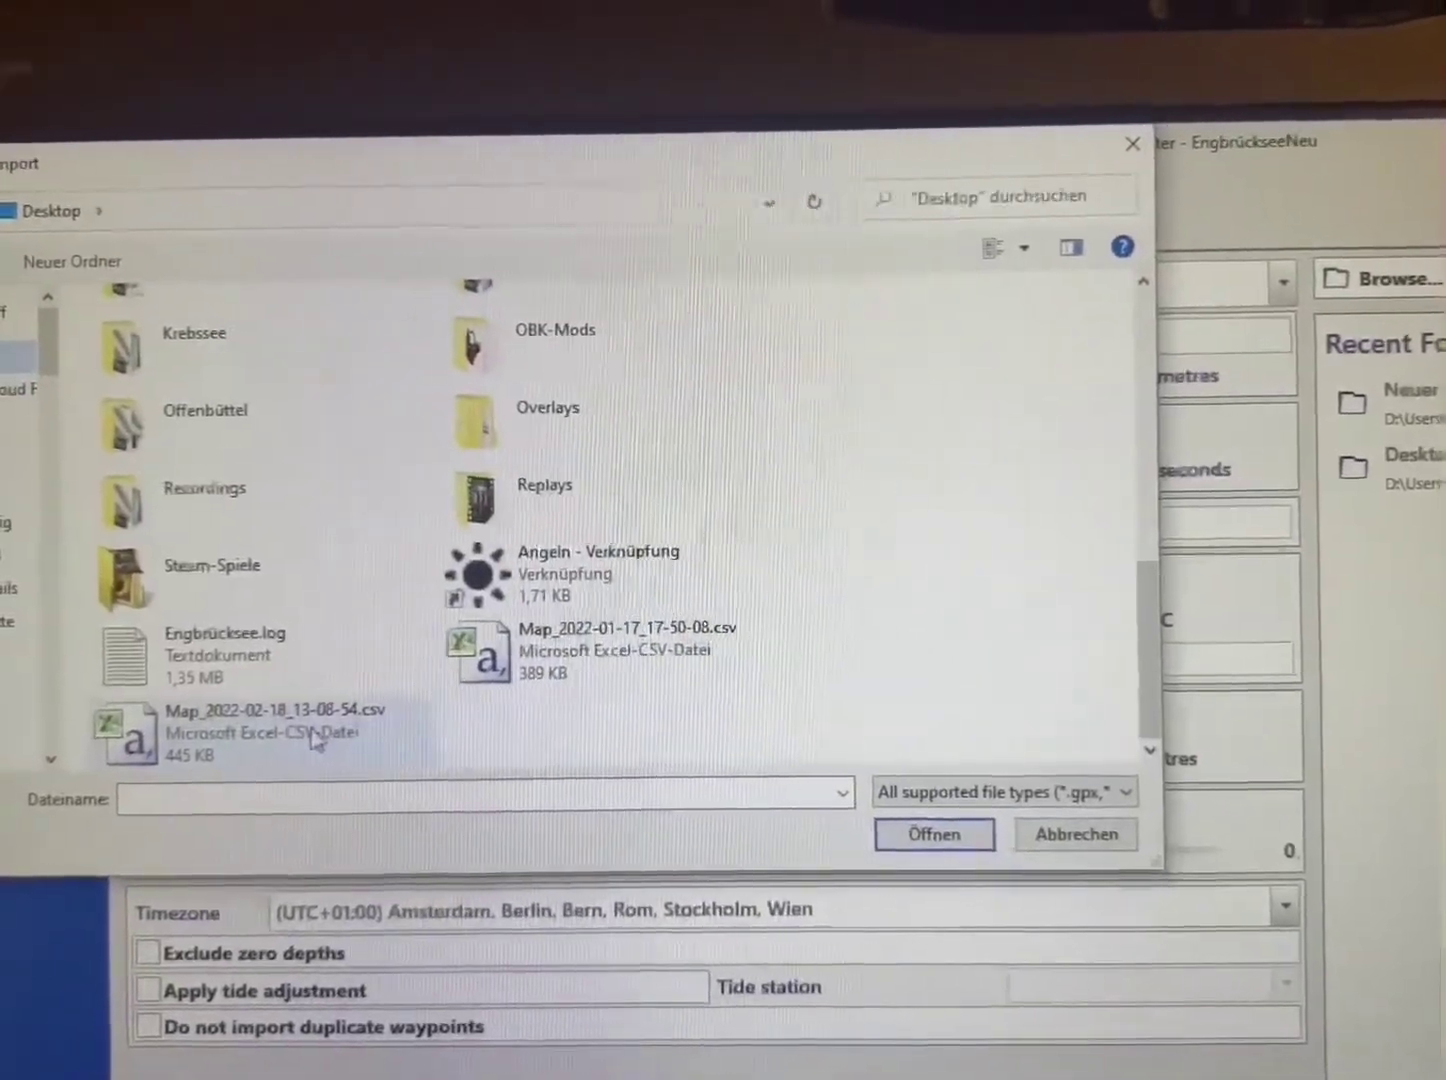
pyautogui.click(254, 740)
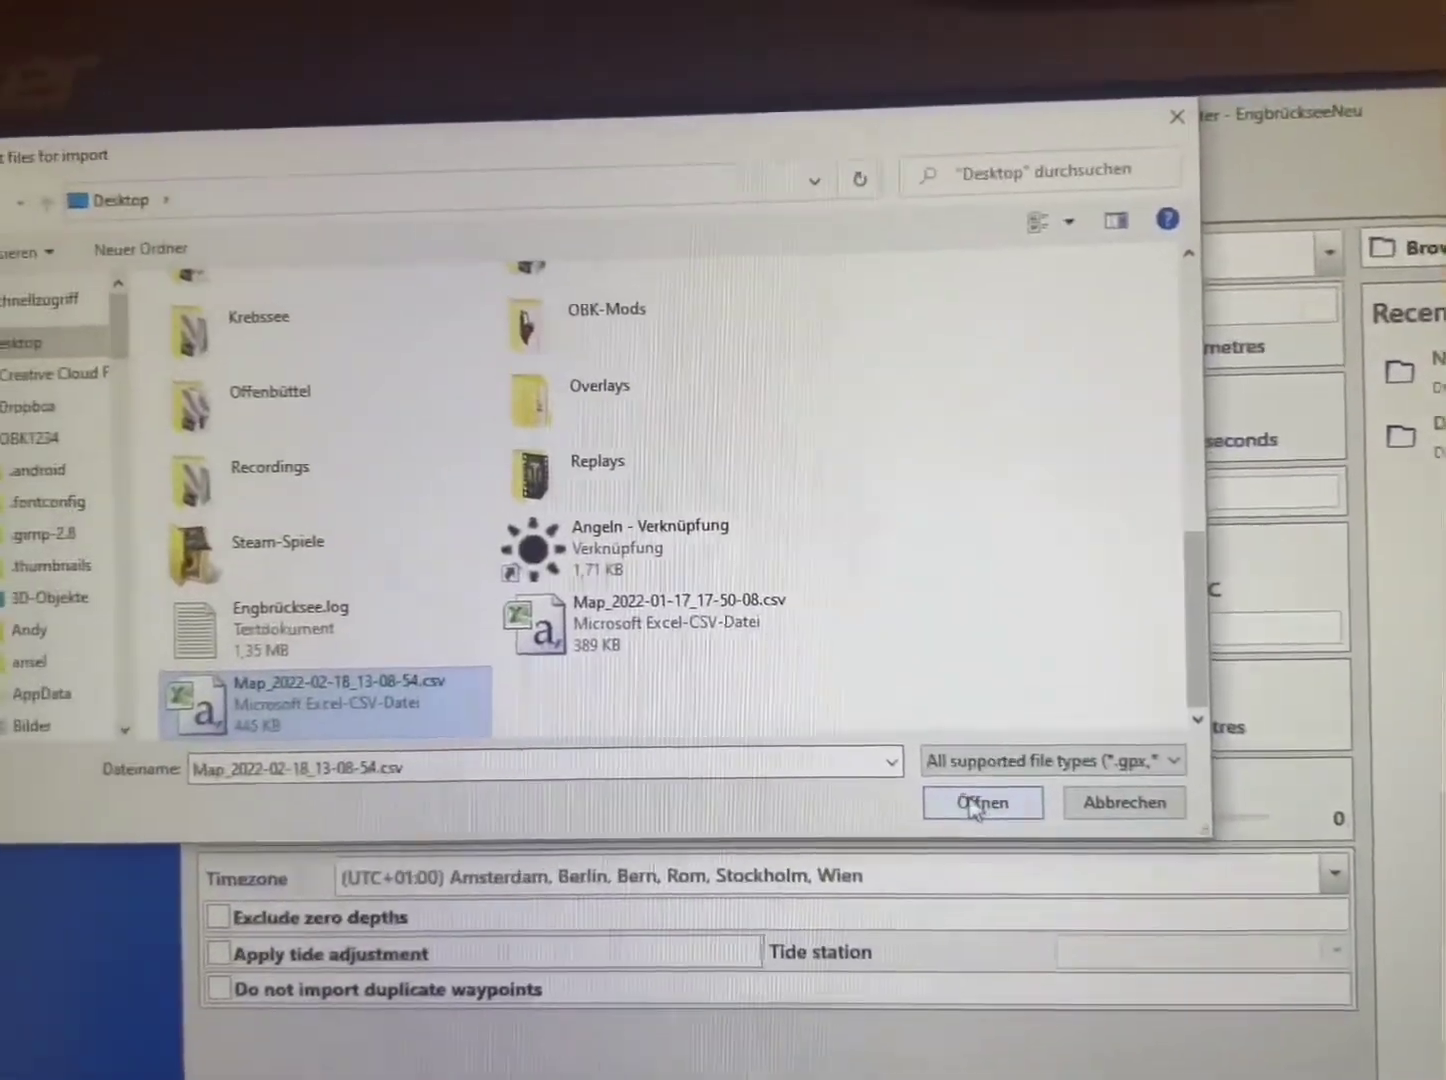
pyautogui.click(979, 802)
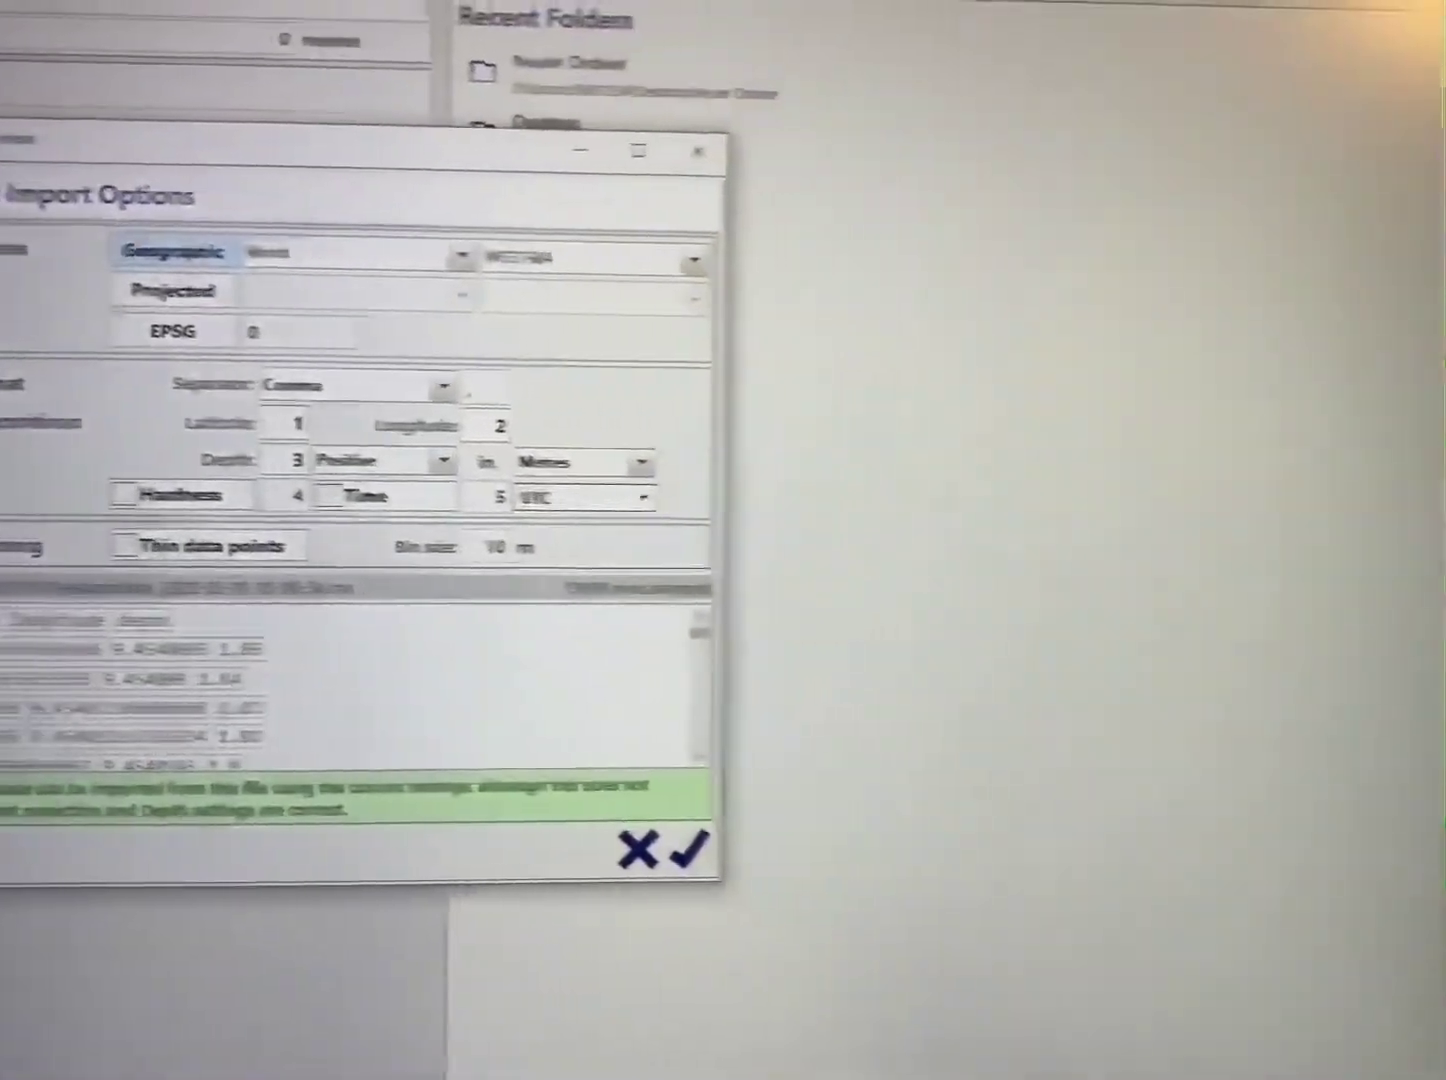
pyautogui.scroll(-3, 32, 729)
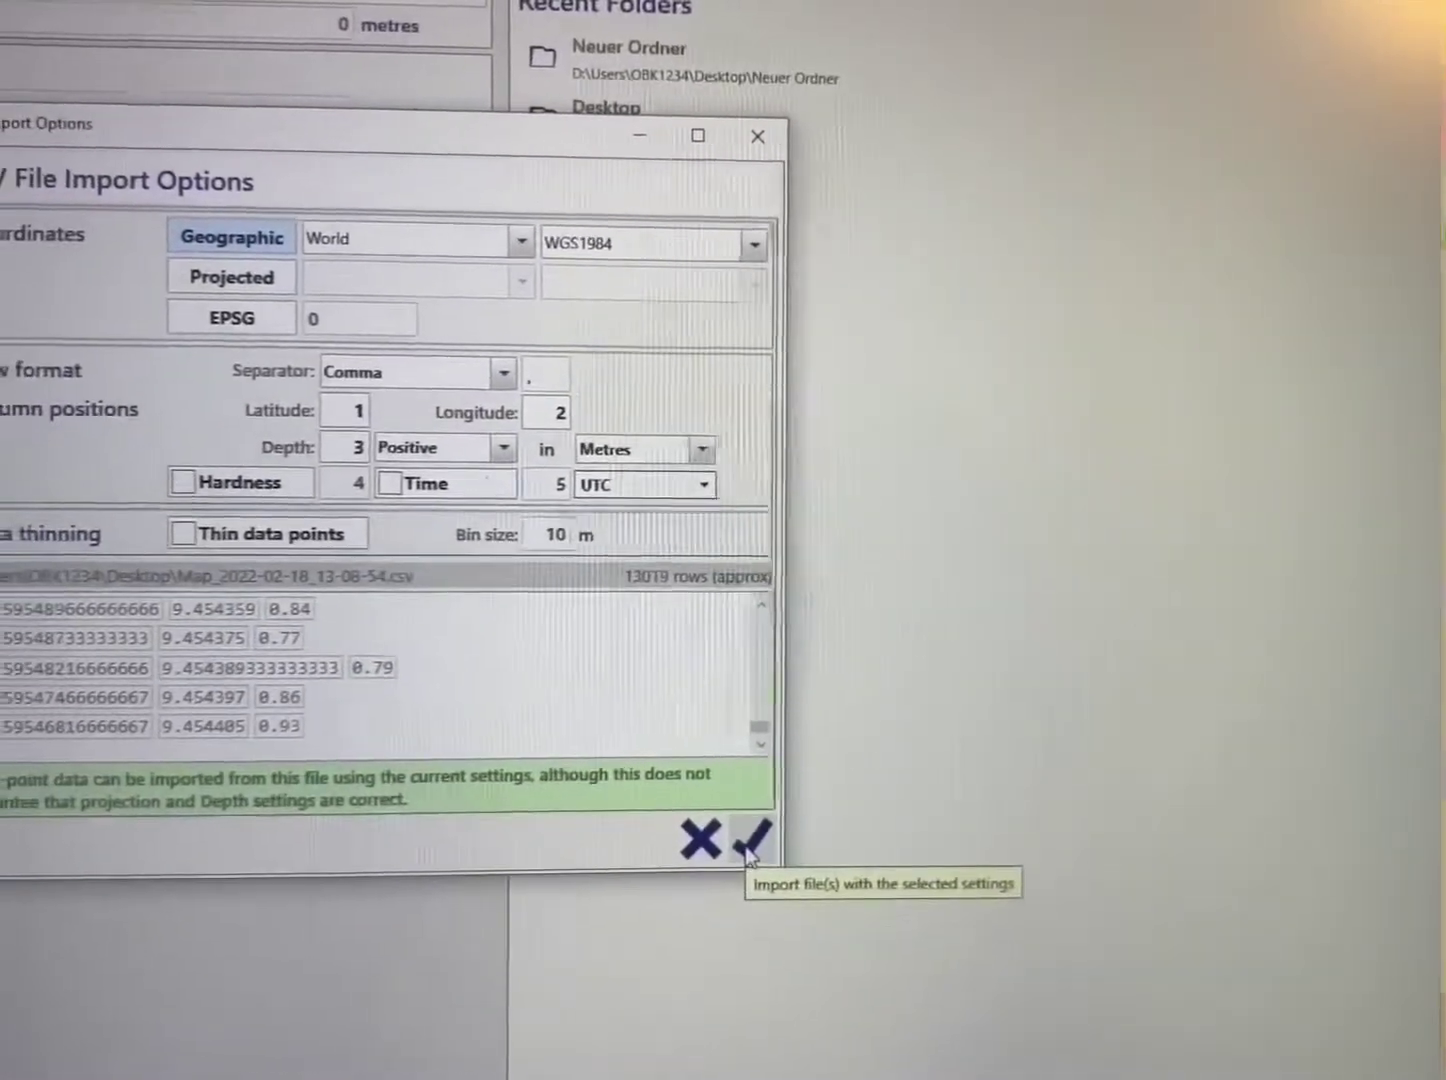
# Accept CSV options: Geographic WGS1984, comma separated, latitude 1, longitude 2, depth 3.
pyautogui.click(698, 861)
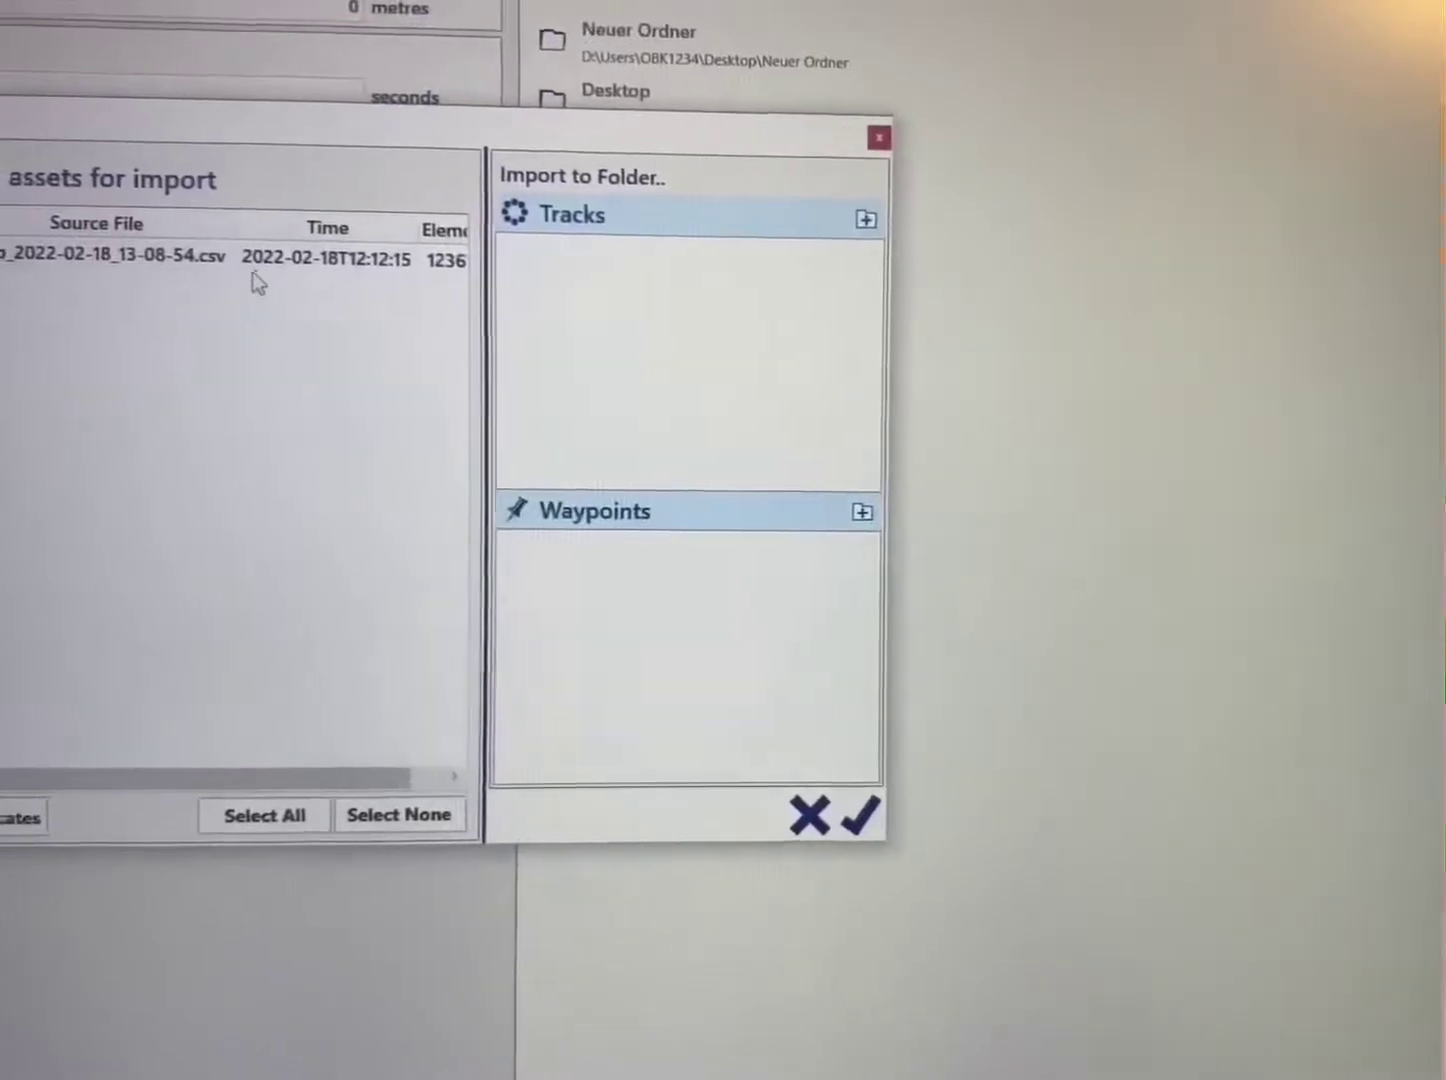